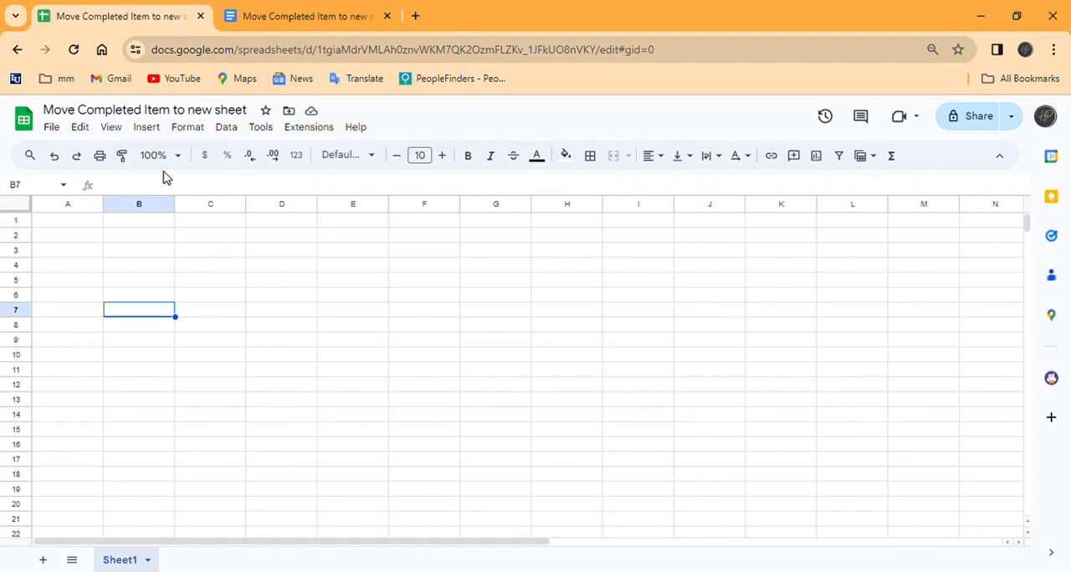
Step: Create a new form linked to the spreadsheet and open it in the Google Forms editor
left_click(262, 129)
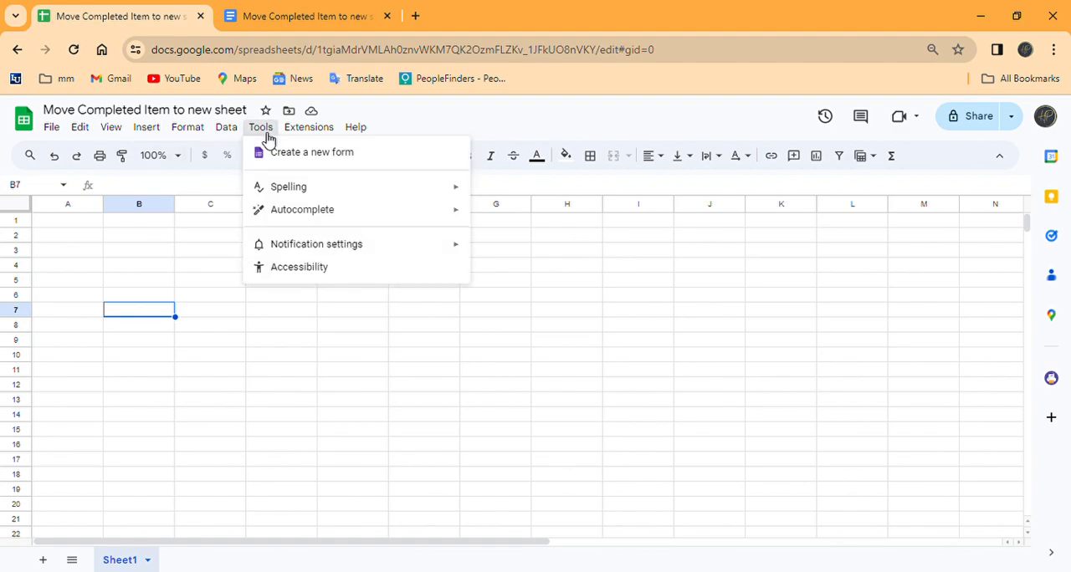
left_click(342, 157)
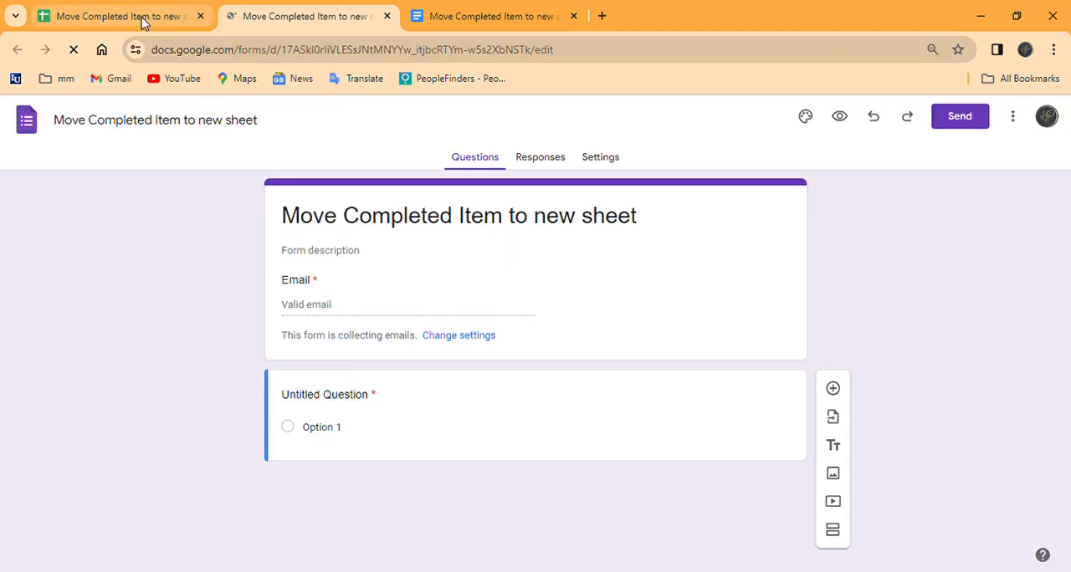
left_click(140, 19)
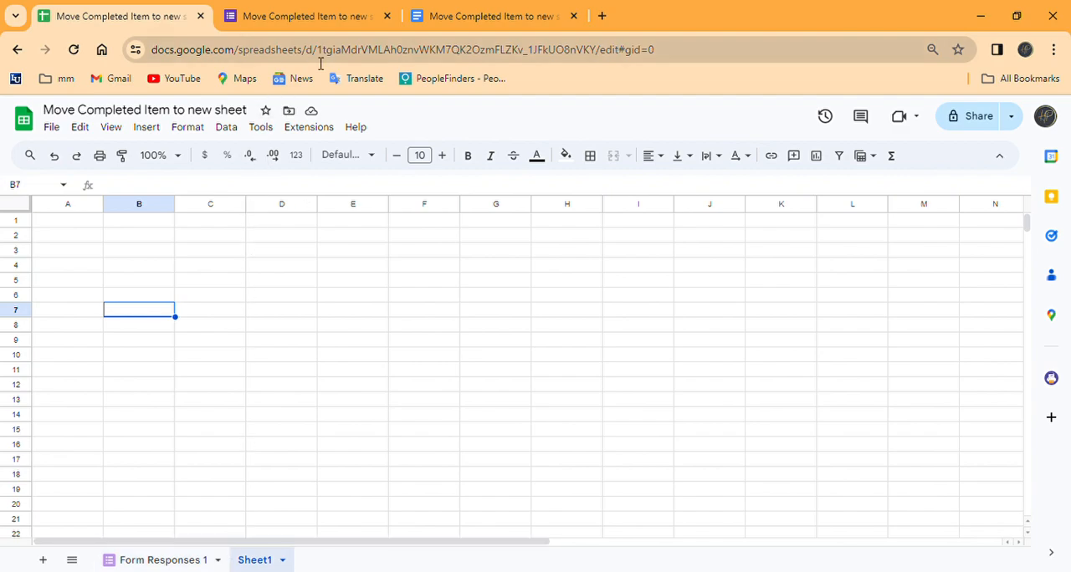
left_click(346, 18)
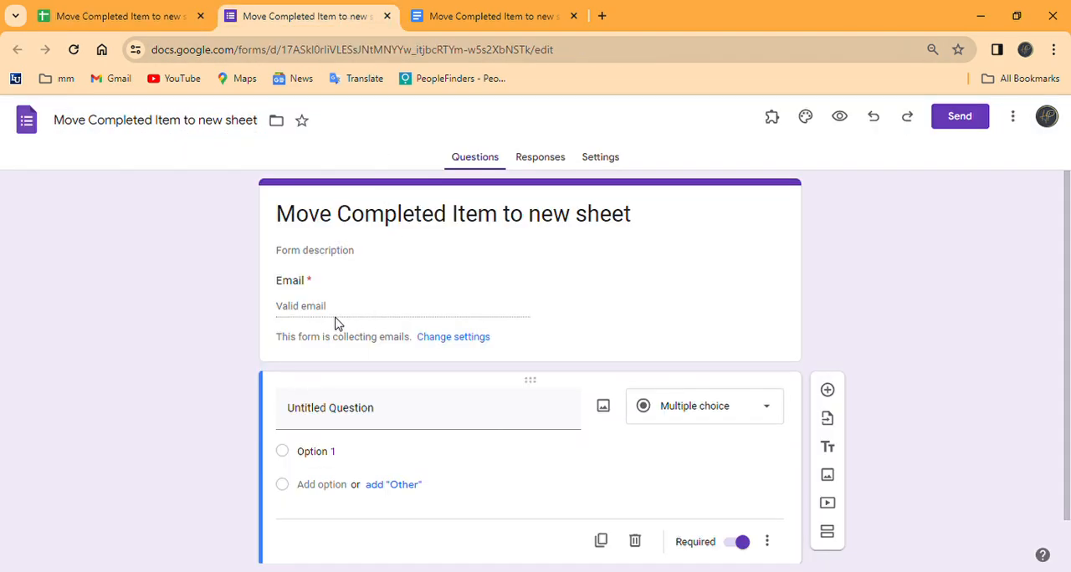
Step: Title the first multiple-choice question "Status" and name its only option "request"
scroll(427, 268, "down", 1)
left_click(338, 371)
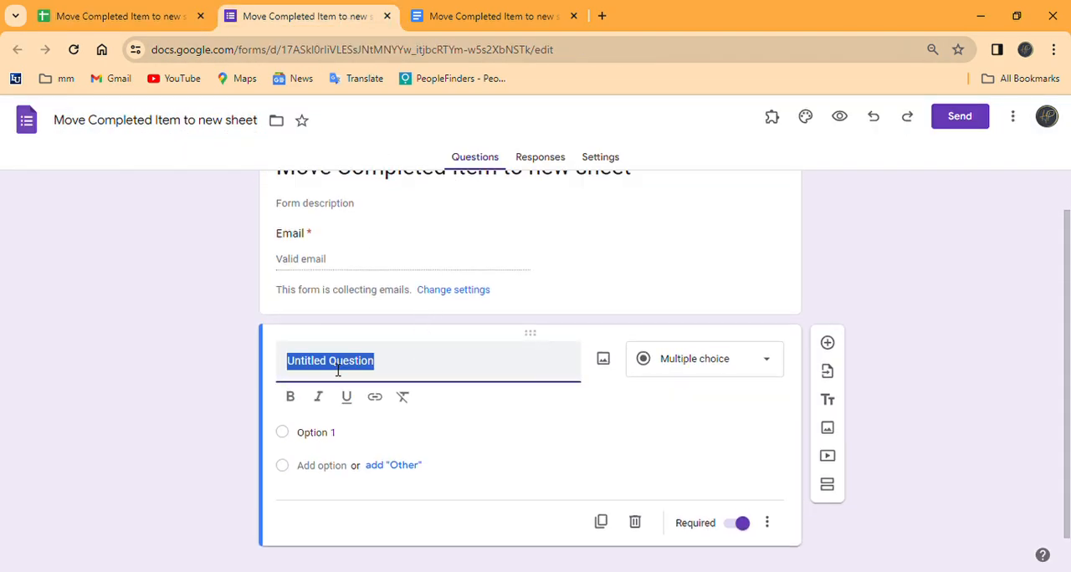
type("Status")
left_click(403, 440)
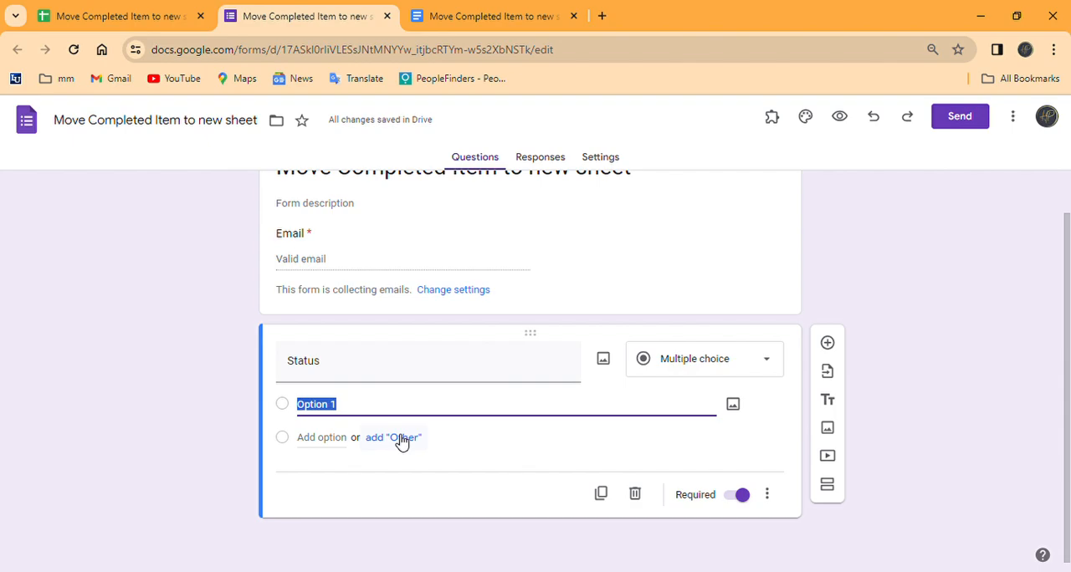
type("request")
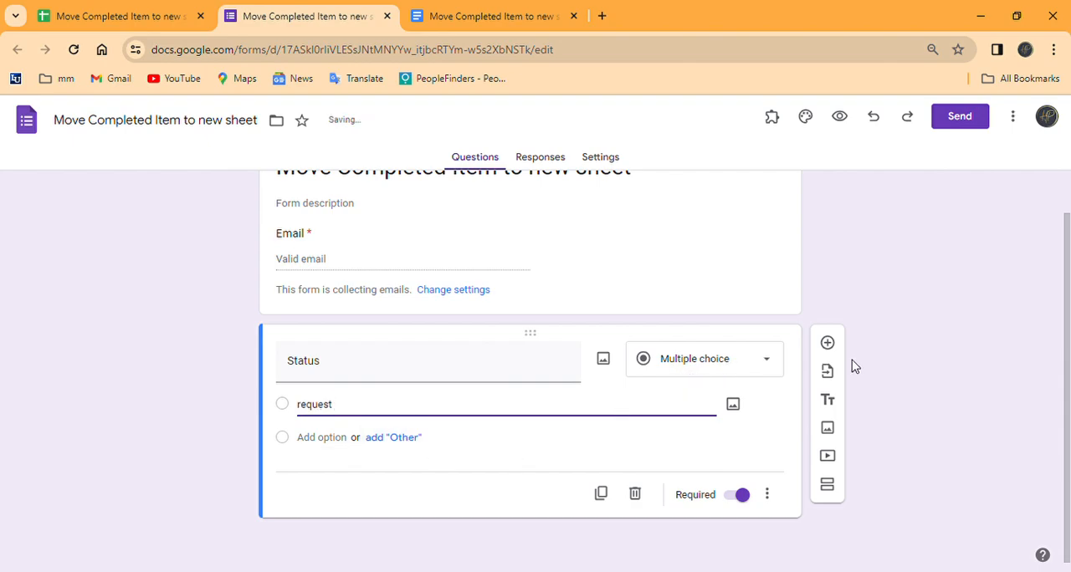
Step: Add a question titled "Address" after the Status question and set its type to Short answer
left_click(828, 344)
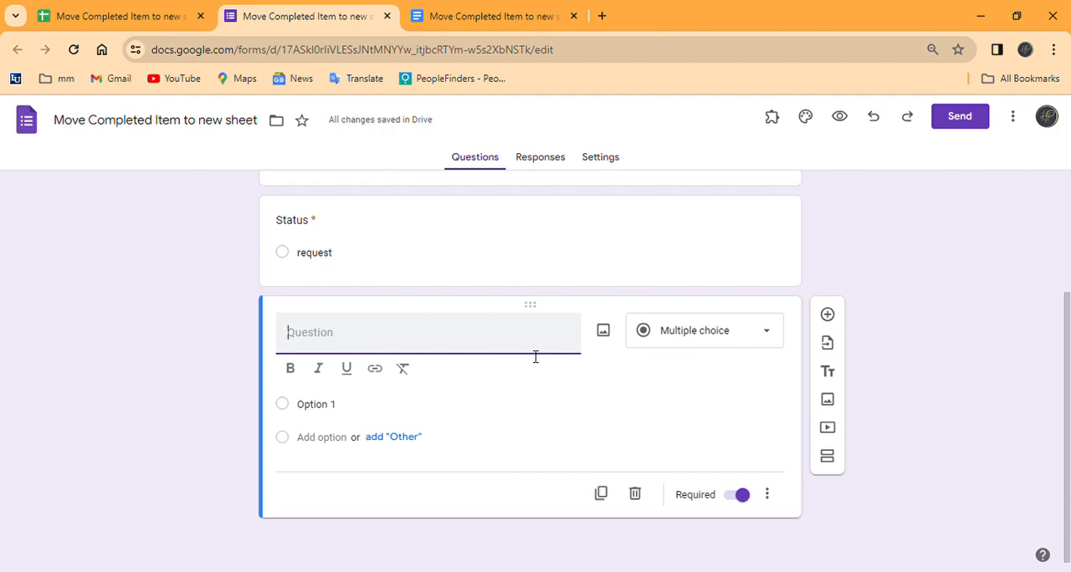
type("Address")
left_click(767, 361)
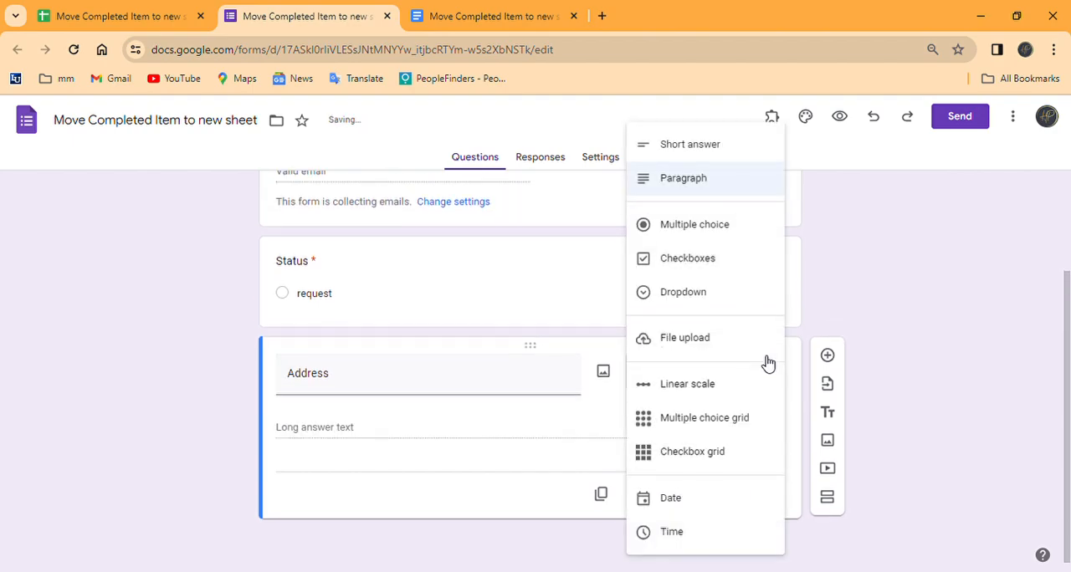
left_click(705, 146)
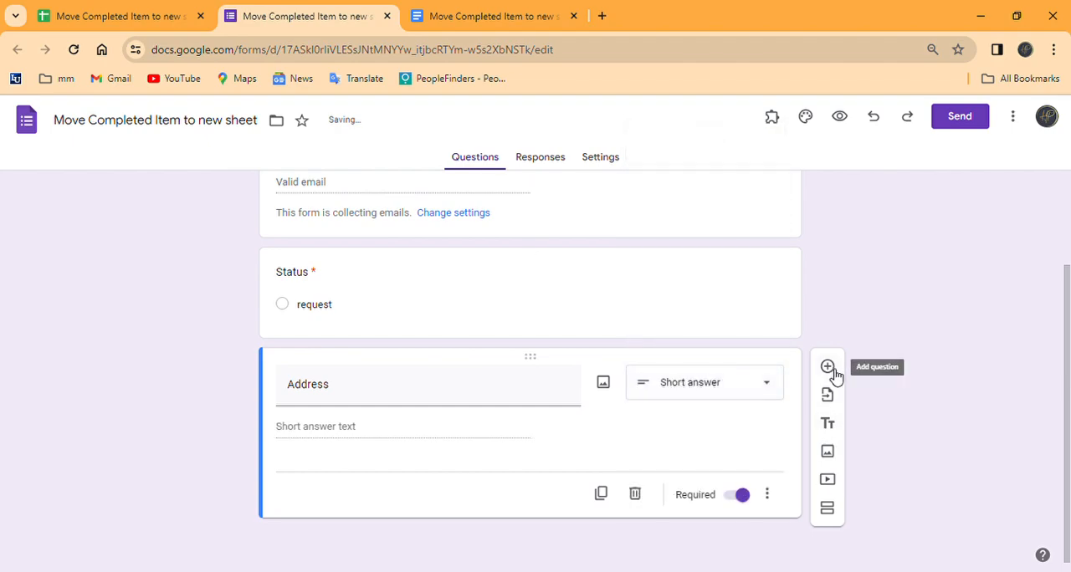
Step: Add a short-answer question titled "Phone Number" below the Address question
left_click(829, 371)
type("Email")
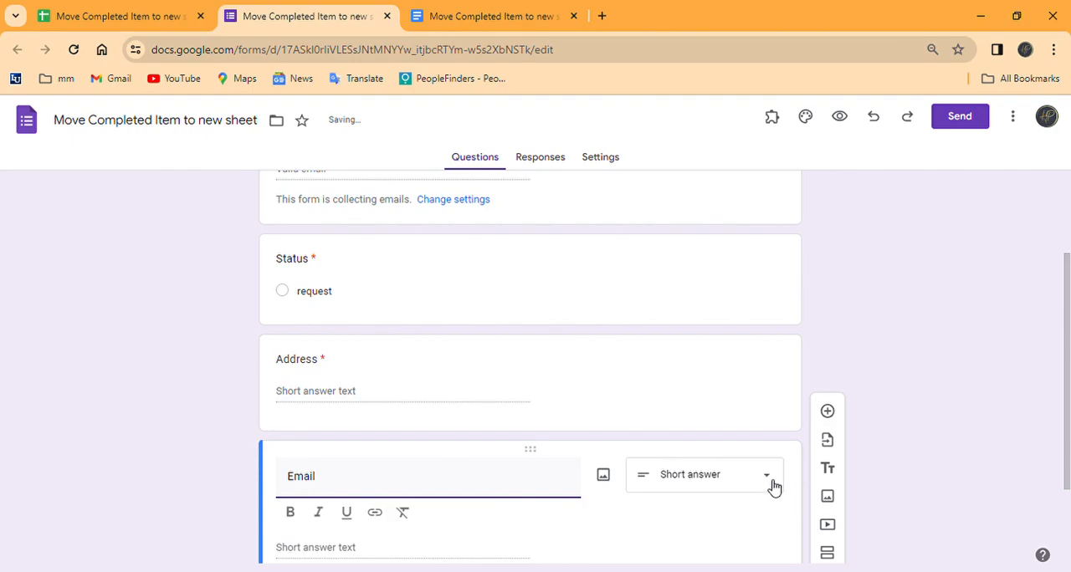
scroll(537, 322, "up", 3)
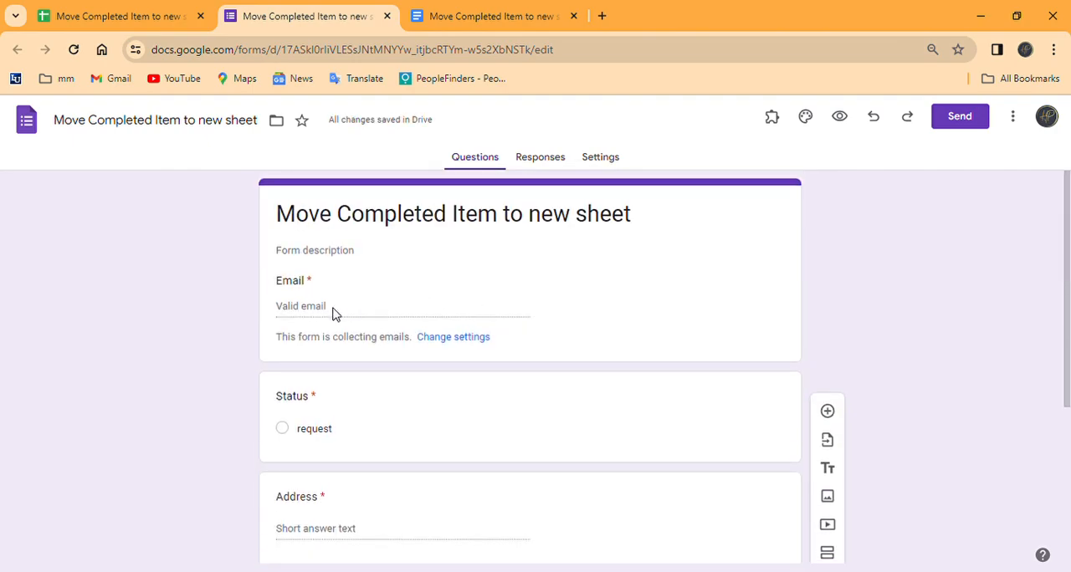
scroll(366, 317, "down", 3)
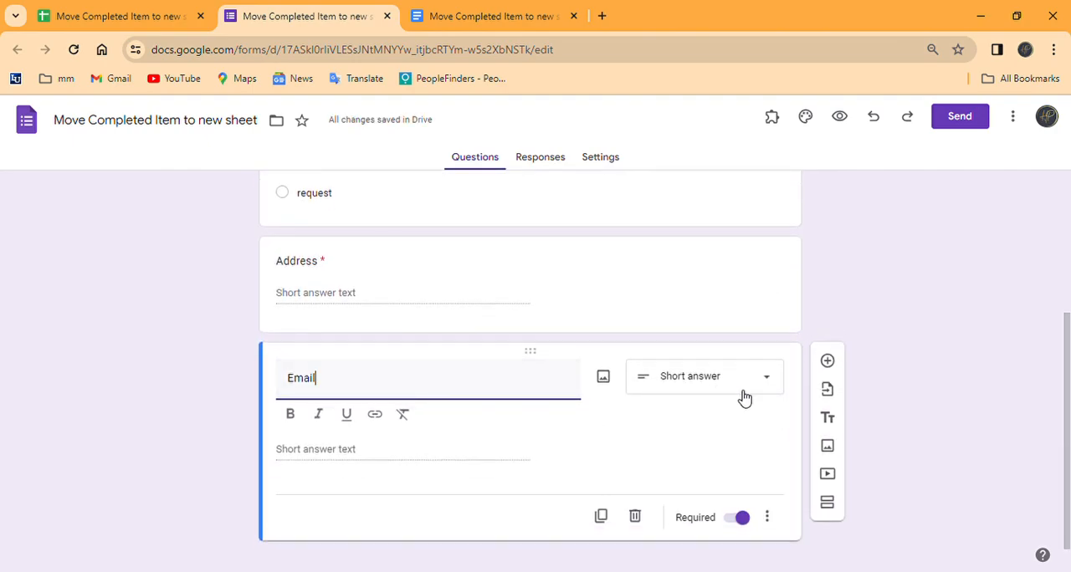
left_click(774, 383)
left_click(429, 401)
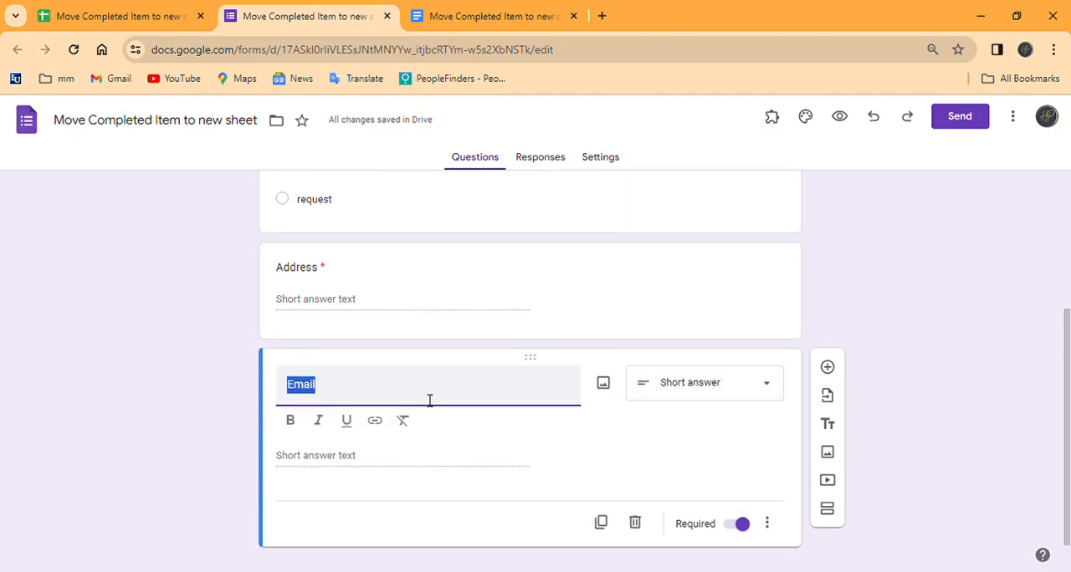
type("Phone Number")
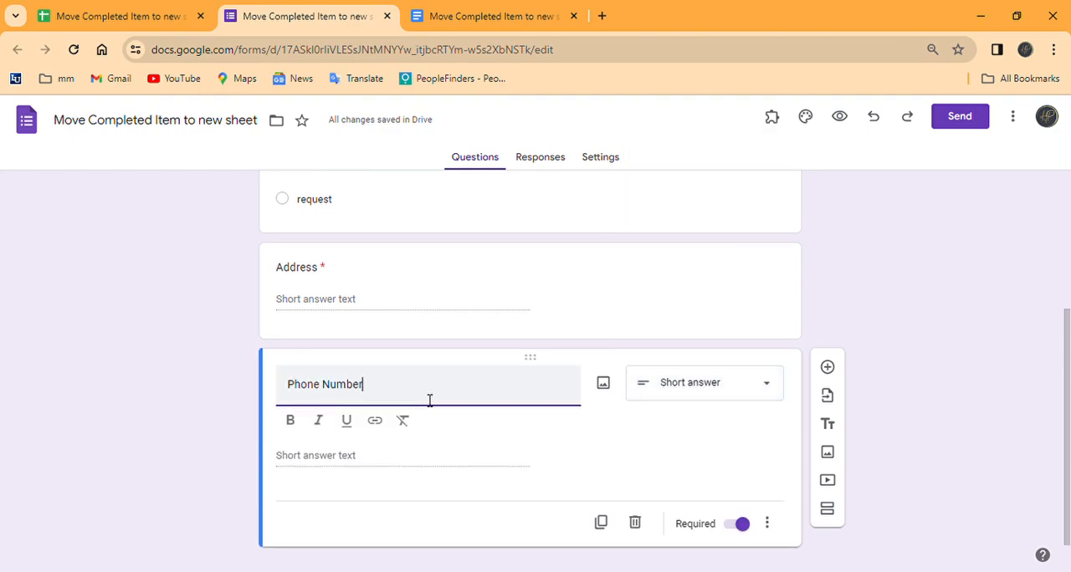
Step: Add a question titled "What is the issue" below Phone Number and set its type to Paragraph
left_click(827, 367)
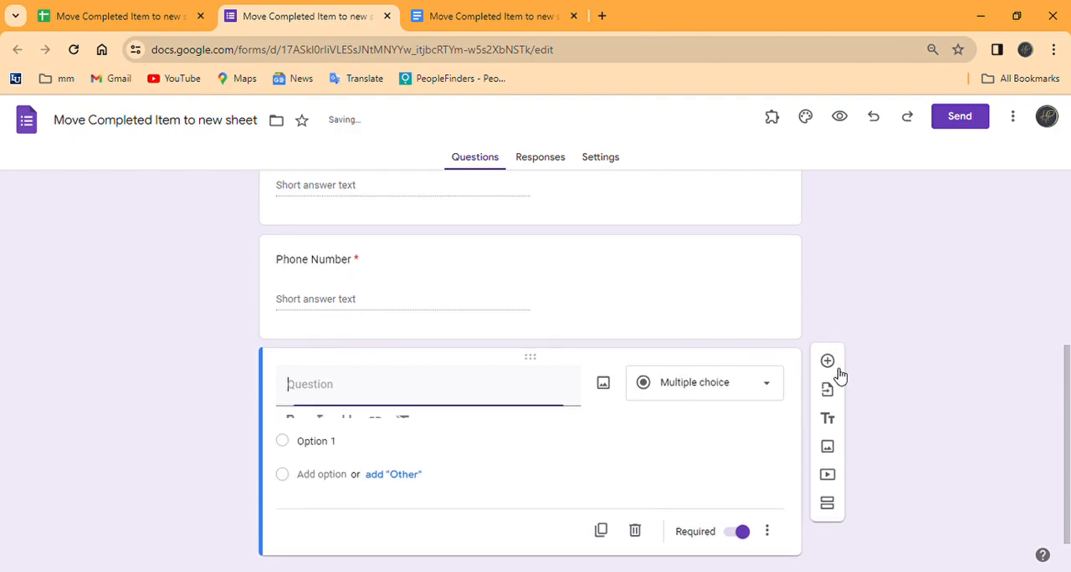
type("What is the issue")
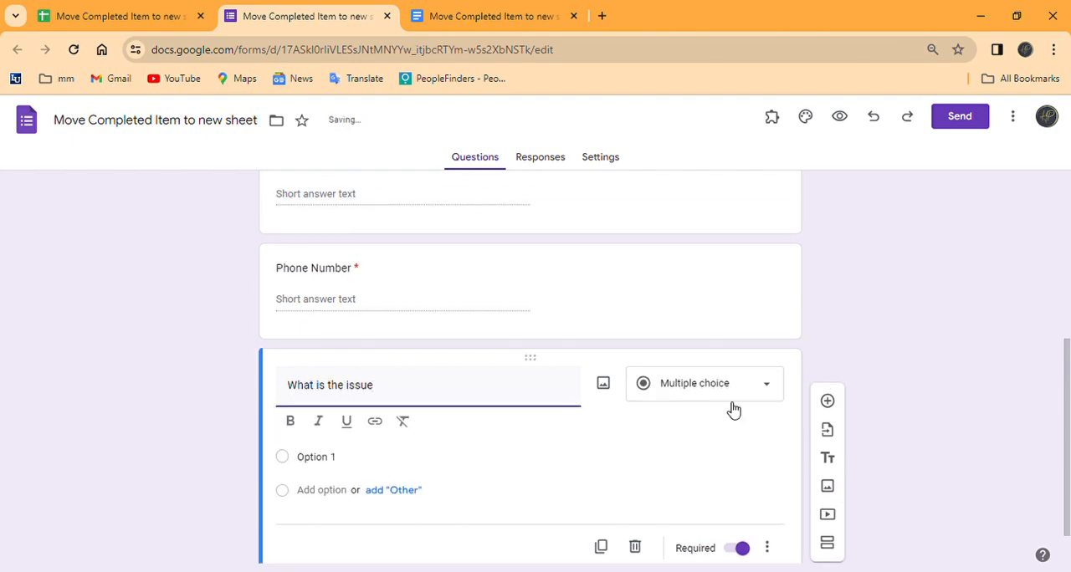
left_click(739, 388)
left_click(716, 192)
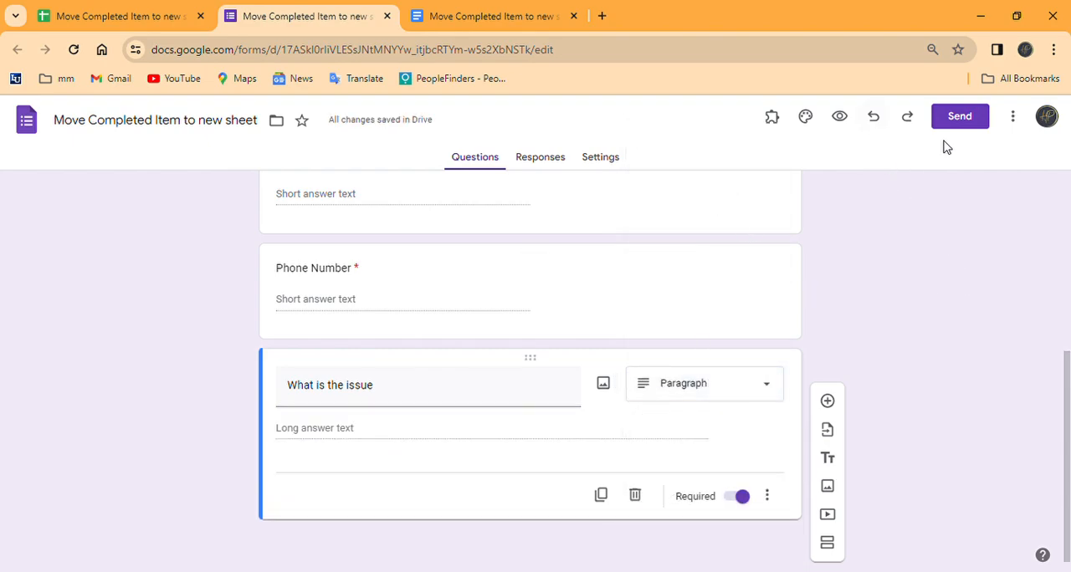
Step: Preview the form, fill in the respondent's e-mail with the suggested address, and choose "request" for Status
left_click(840, 118)
left_click(380, 306)
left_click(456, 339)
left_click(327, 407)
Step: Answer Address, Phone Number and "What is the issue" with "test" and submit the form response
scroll(430, 406, "down", 2)
left_click(384, 354)
type("test")
left_click(390, 462)
type("test")
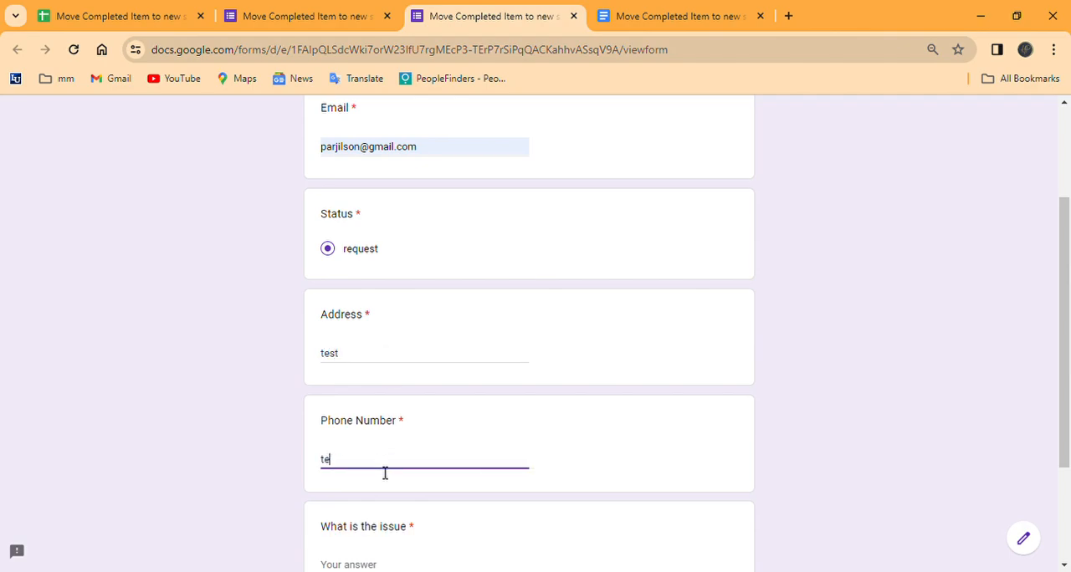
scroll(471, 449, "down", 1)
left_click(365, 488)
type("test")
left_click(352, 541)
Step: Switch back to the Google Sheets spreadsheet and rename the Form Responses 1 sheet as "Tasks"
left_click(155, 18)
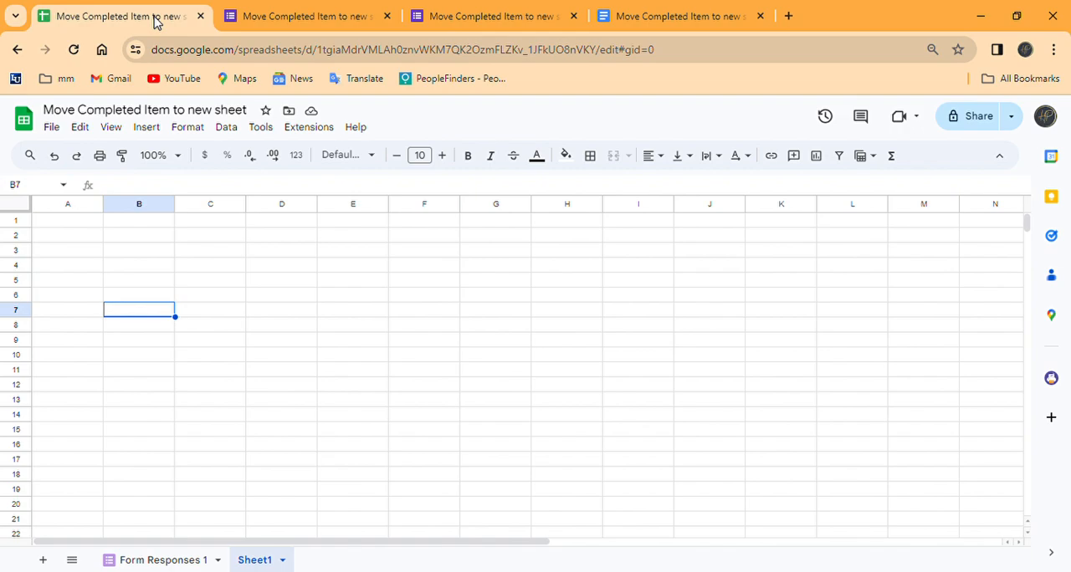
left_click(149, 561)
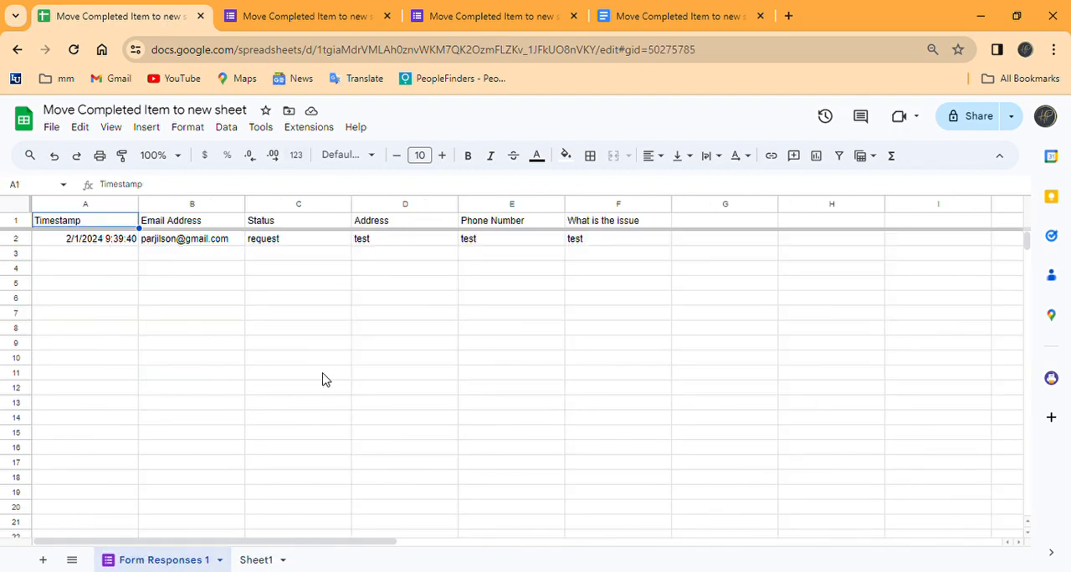
left_click(220, 560)
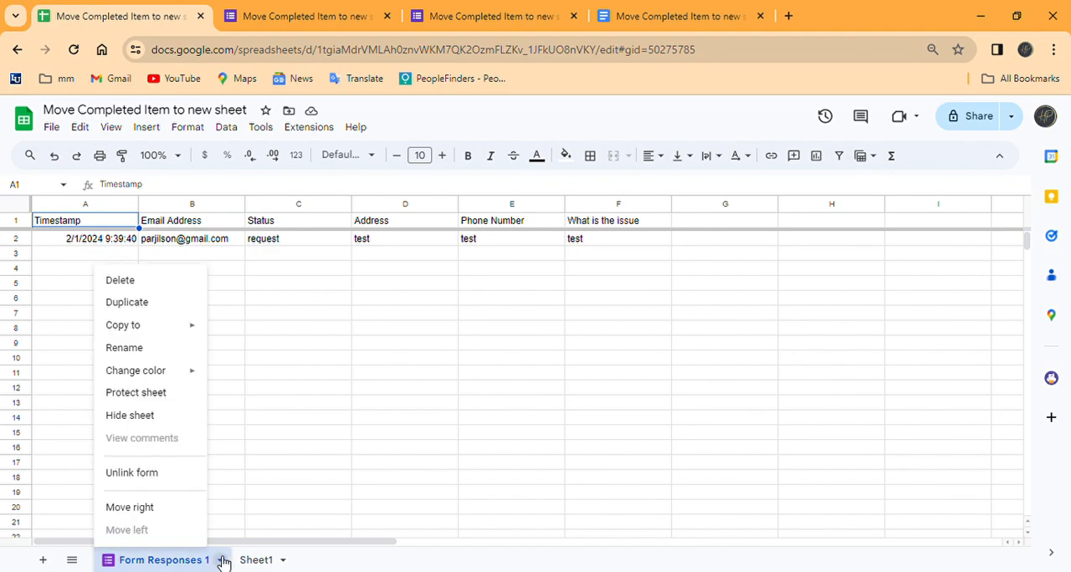
left_click(124, 347)
type("Tasks")
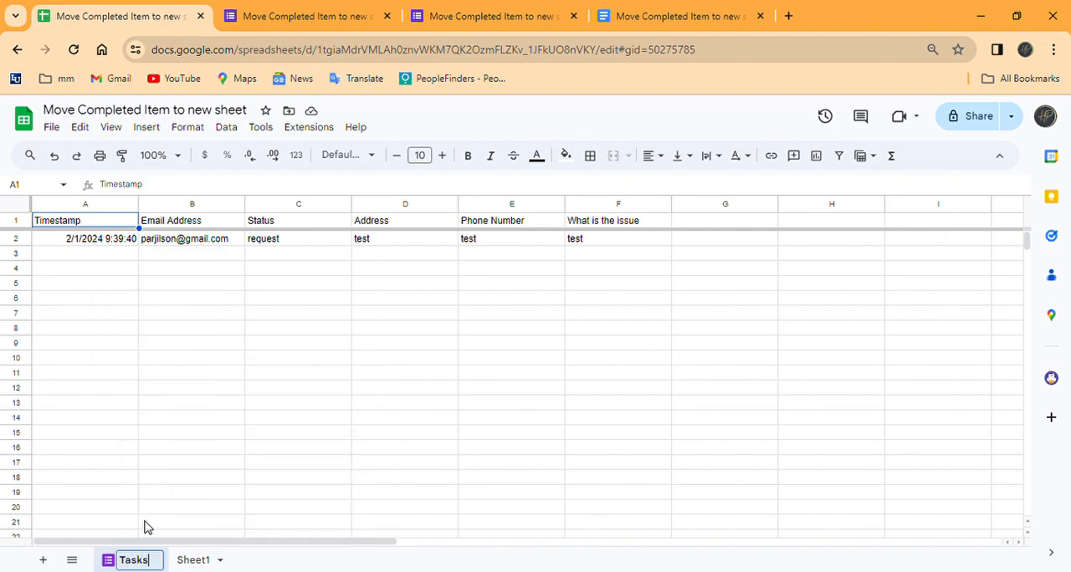
left_click(239, 522)
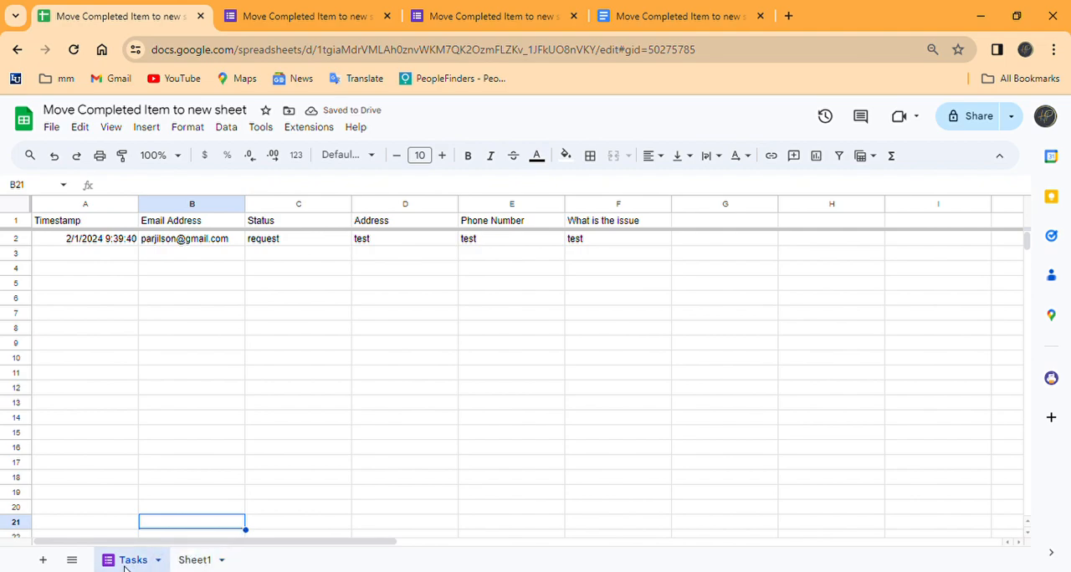
Step: Rename Sheet1 as "Completed"
left_click(222, 561)
left_click(223, 561)
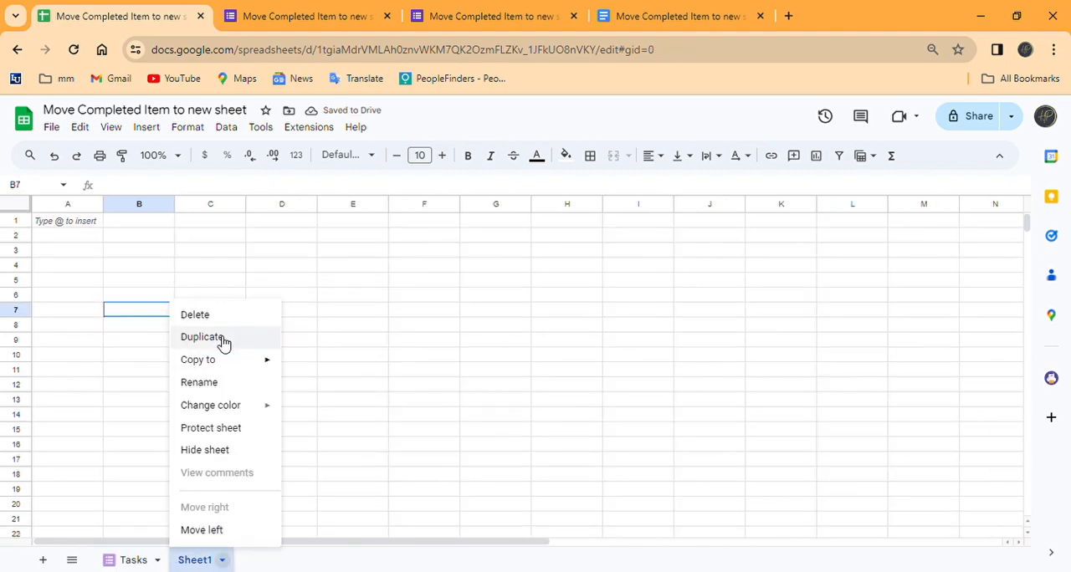
left_click(219, 384)
type("Co")
key("BackSpace")
key("BackSpace")
type("Completed")
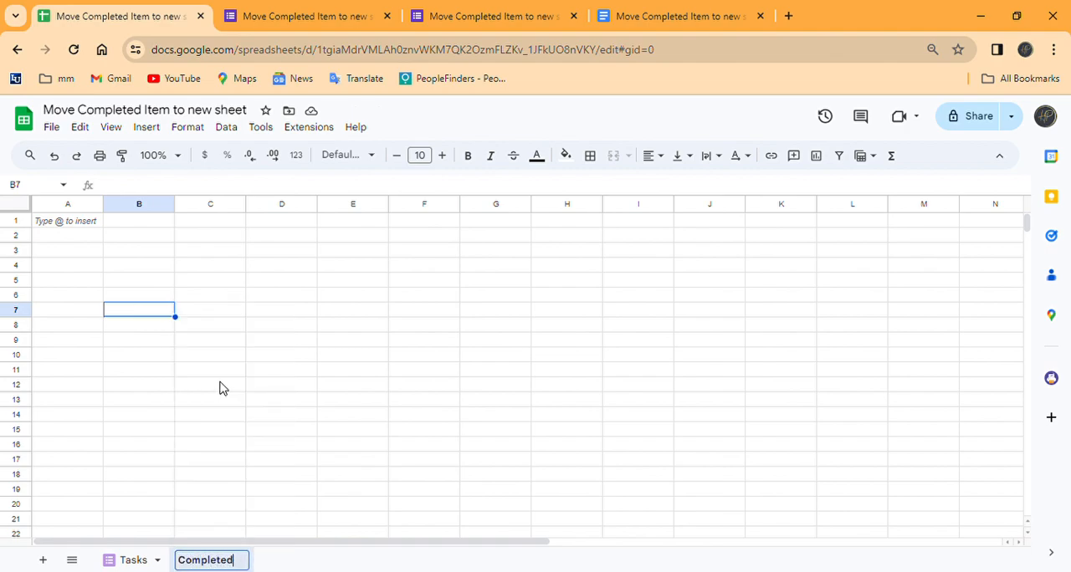
key("Return")
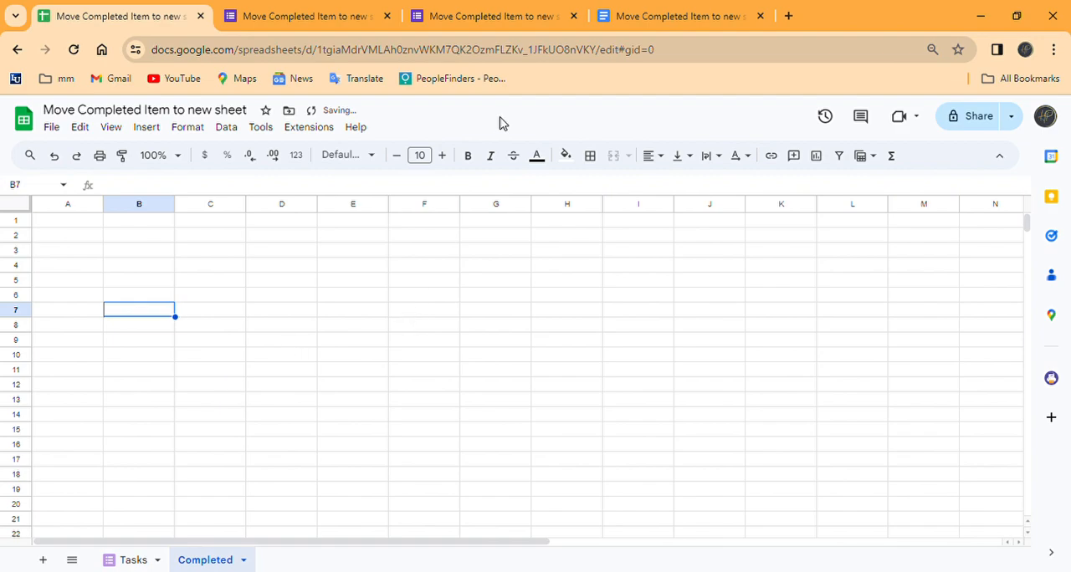
Step: Check the script text in the Google Docs document, return to the spreadsheet's Tasks sheet, and open its Apps Script editor
left_click(712, 26)
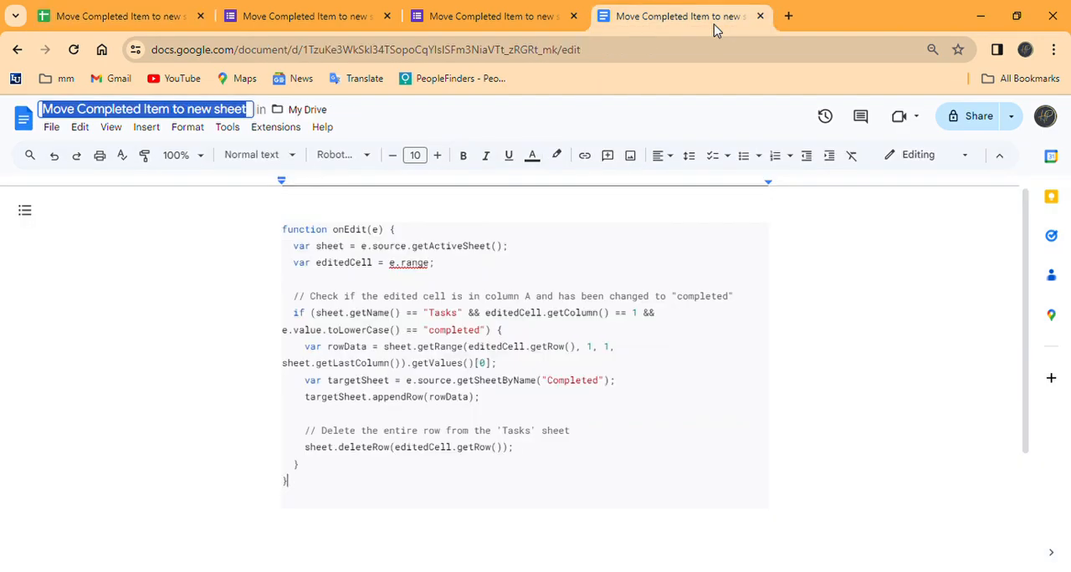
left_click(502, 20)
left_click(91, 23)
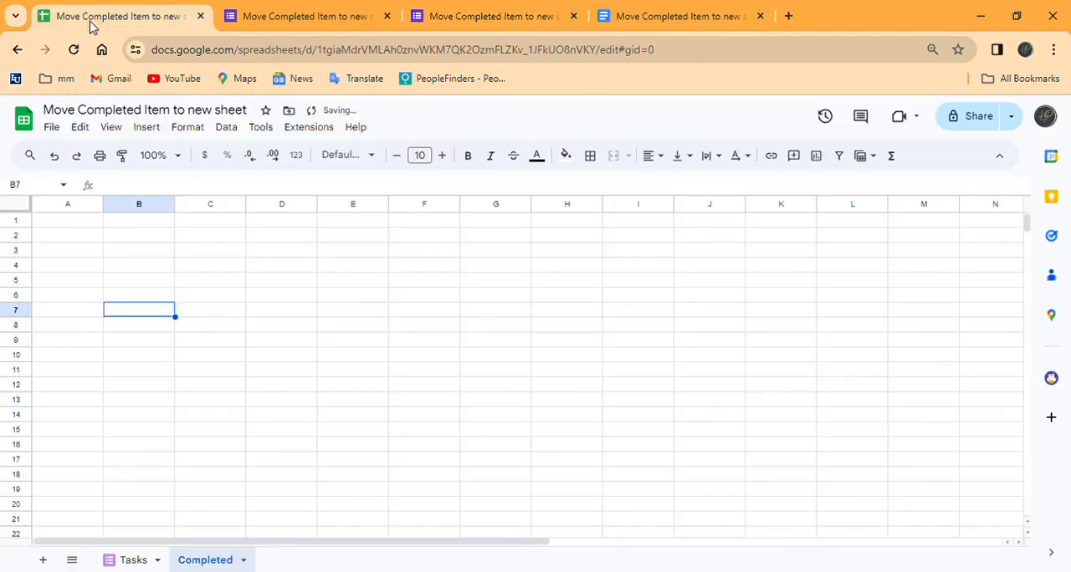
left_click(139, 555)
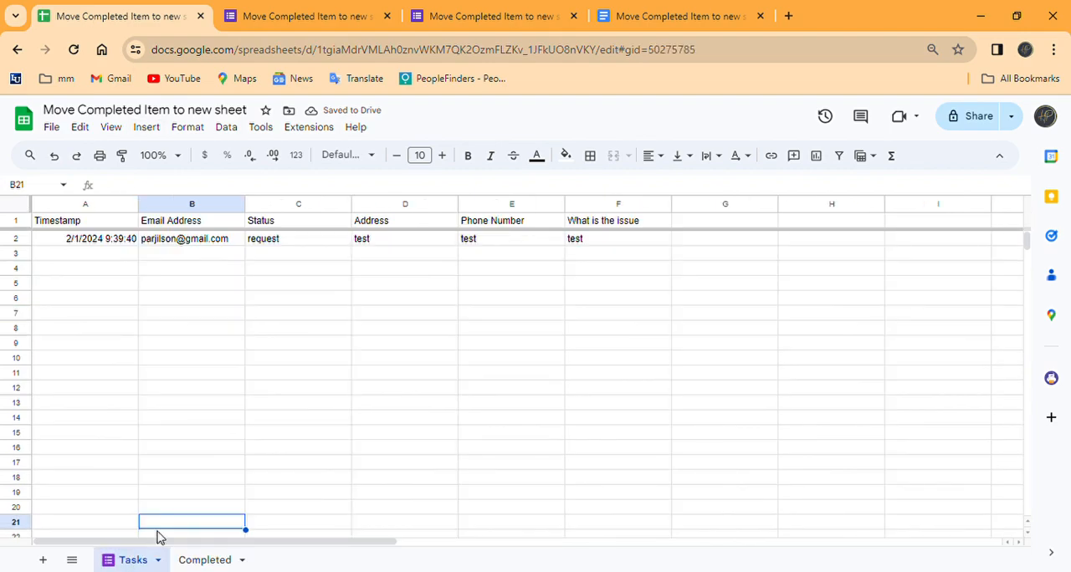
left_click(307, 128)
left_click(380, 208)
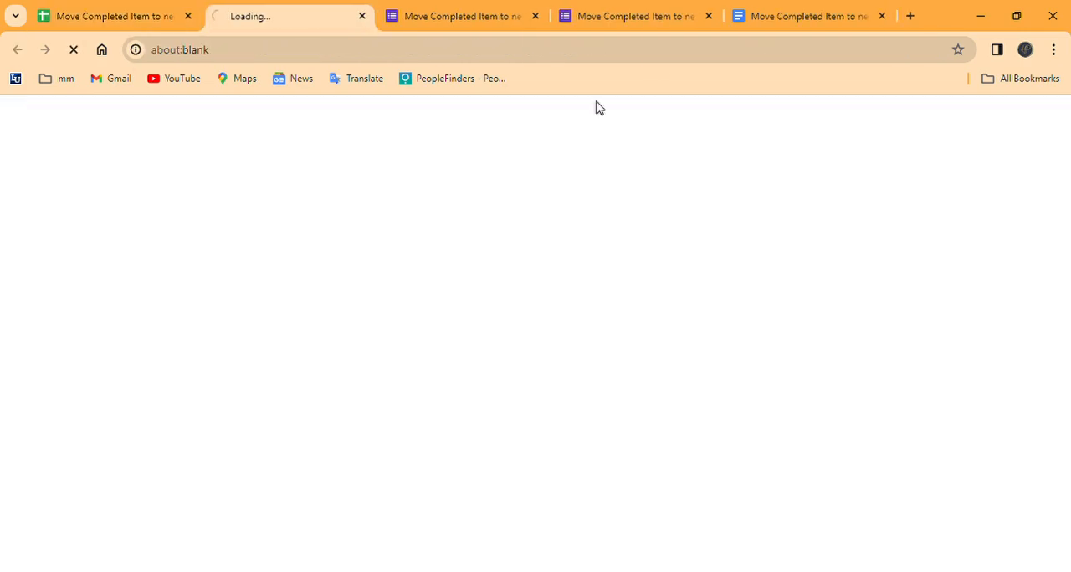
Step: Replace the default function in Code.gs with the onEdit script copied from the Google Docs document, and save the project
left_click(772, 24)
left_click_drag(323, 489, 286, 237)
key("ctrl+c")
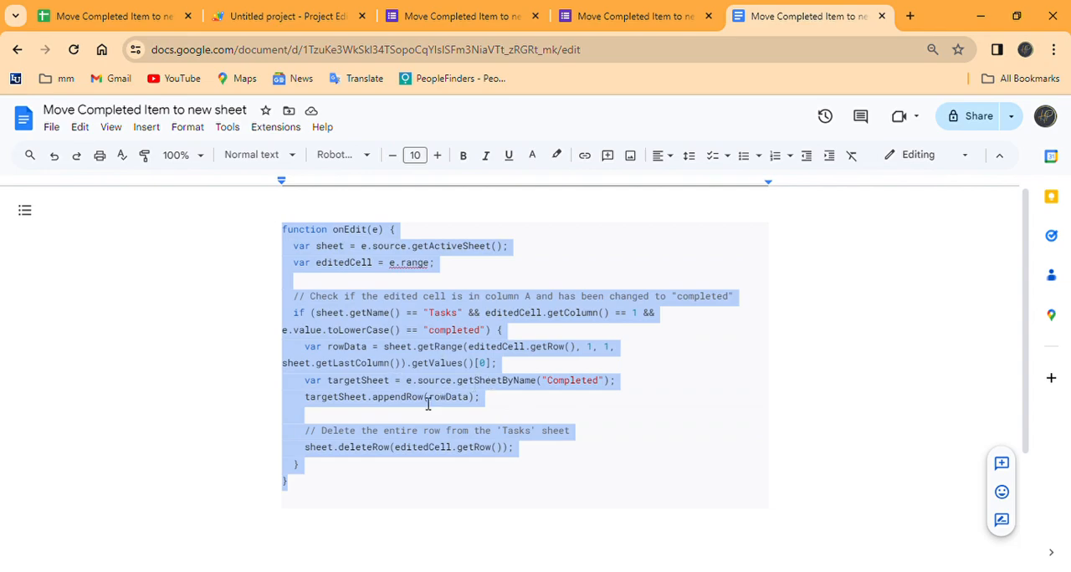
left_click(302, 20)
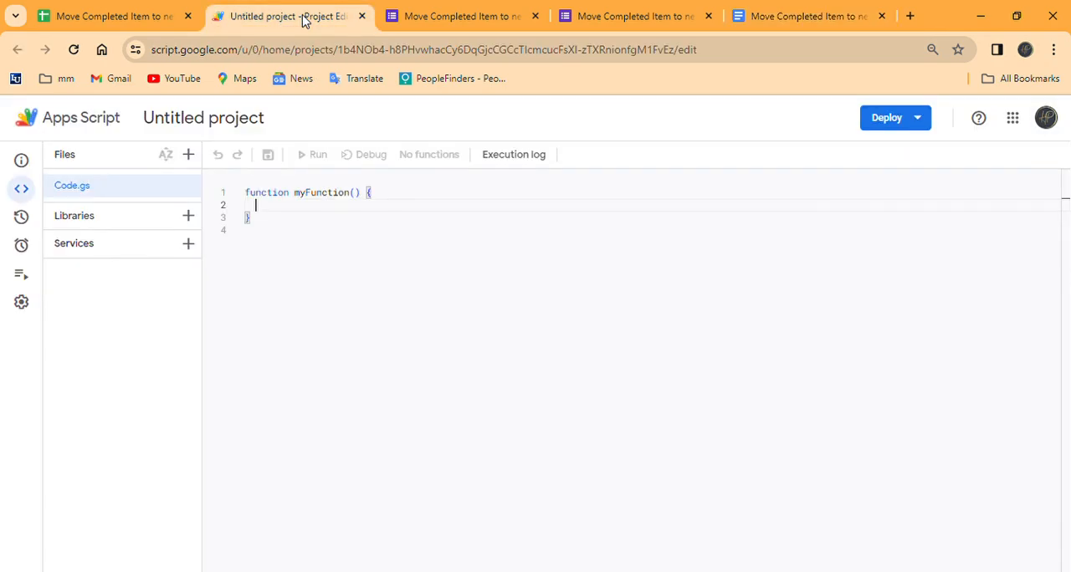
left_click(260, 220)
key("ctrl+a")
key("BackSpace")
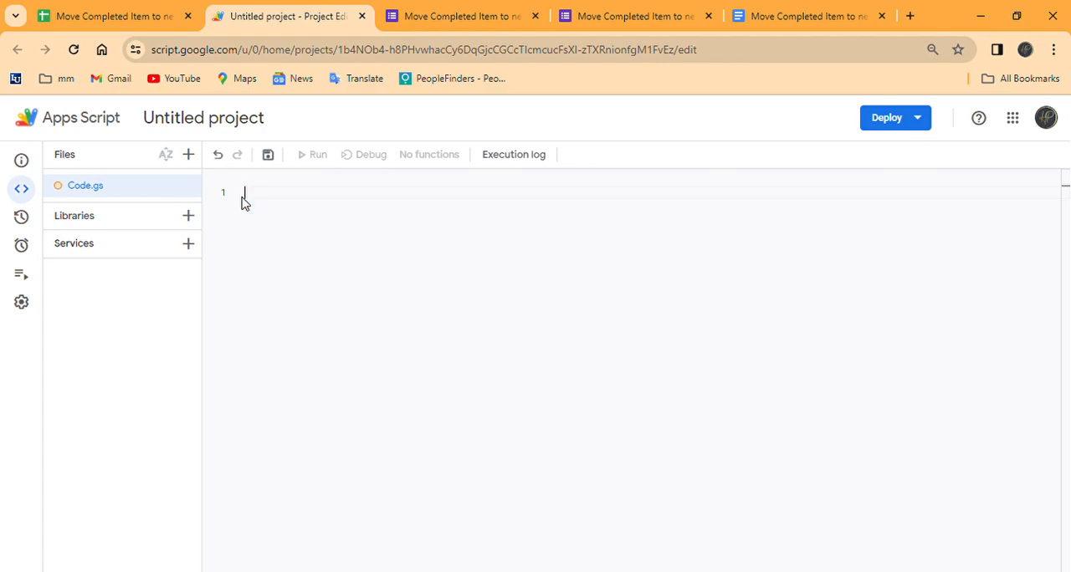
key("ctrl+v")
left_click(272, 159)
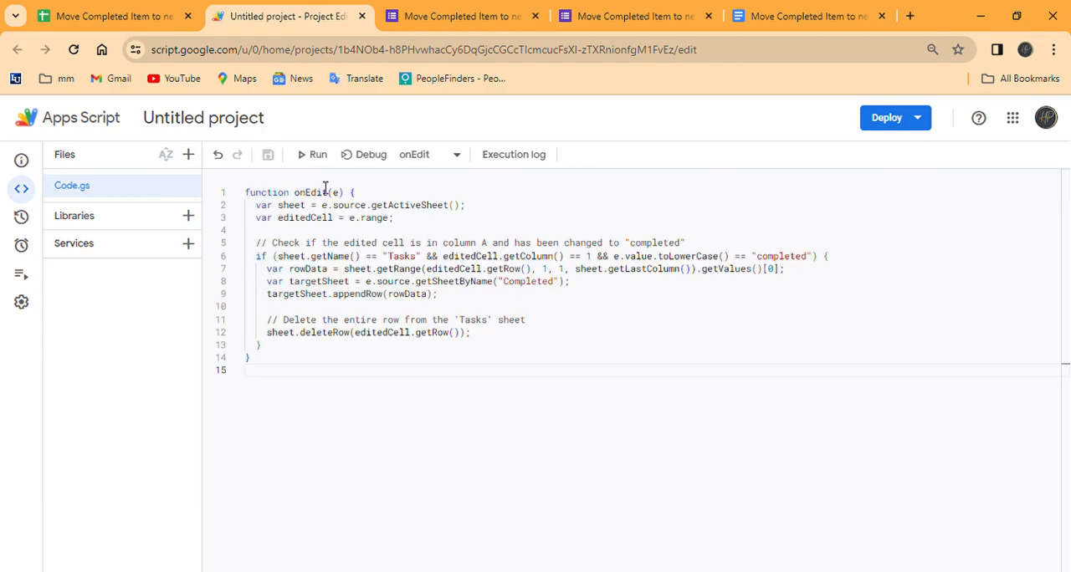
Step: Run the onEdit function in the script project, close the execution log, and return to the Google Sheets spreadsheet
left_click(318, 160)
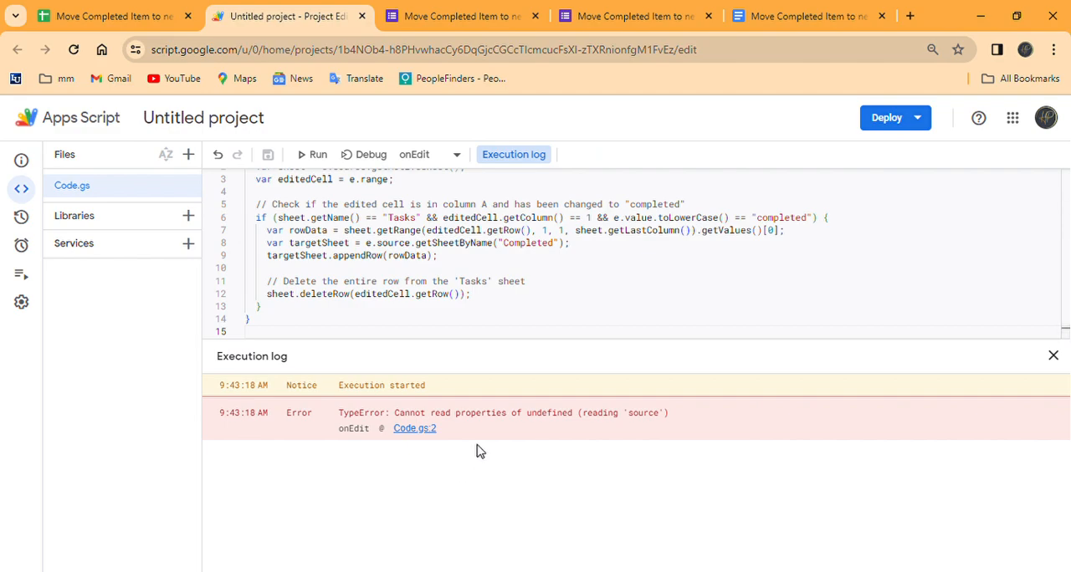
left_click(1055, 358)
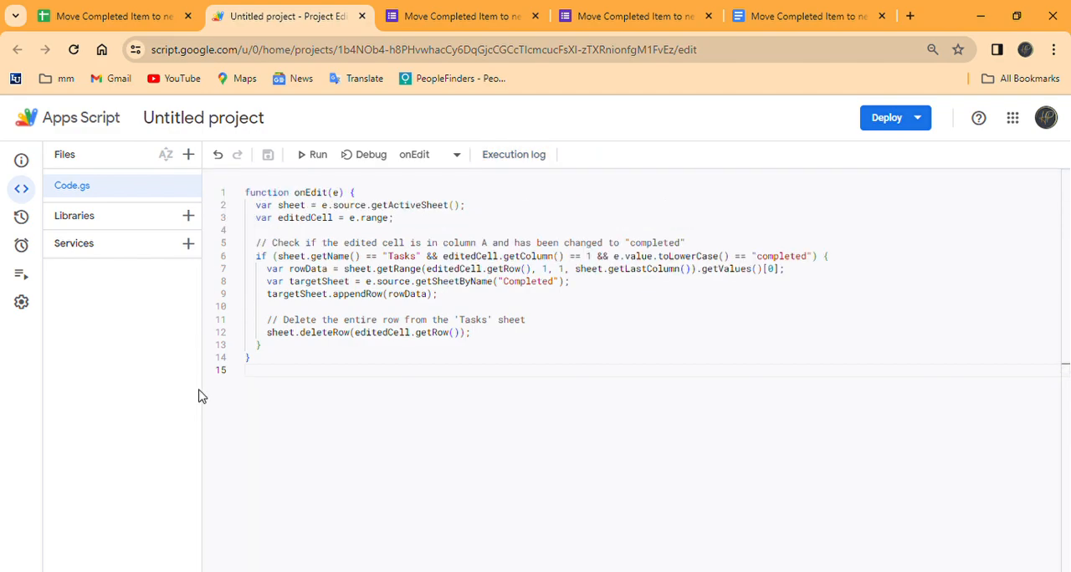
left_click(158, 13)
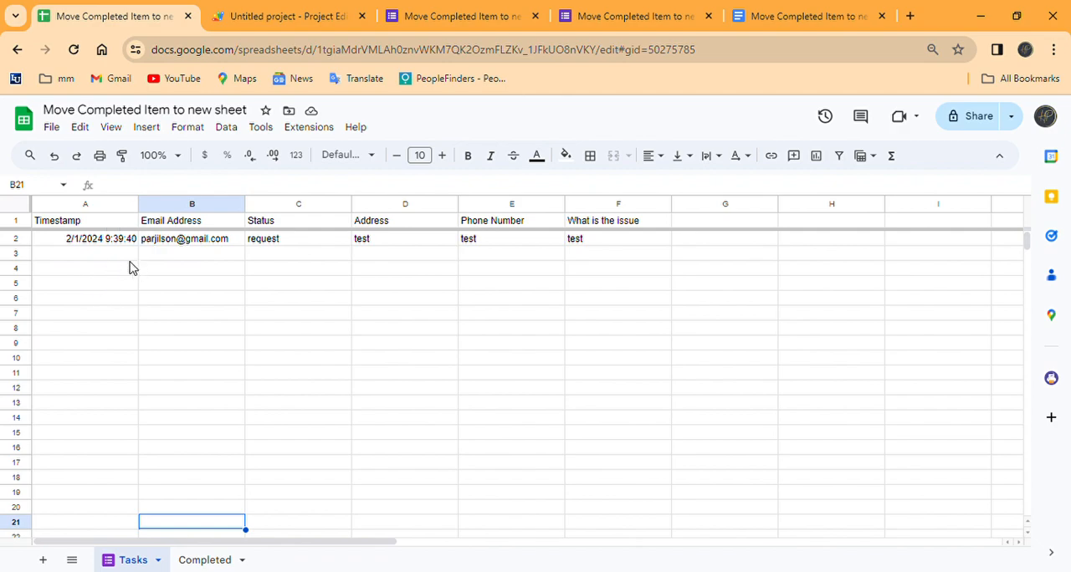
Step: Move the Status column in front of Timestamp so that it becomes column A of the Tasks sheet
left_click_drag(294, 206, 208, 217)
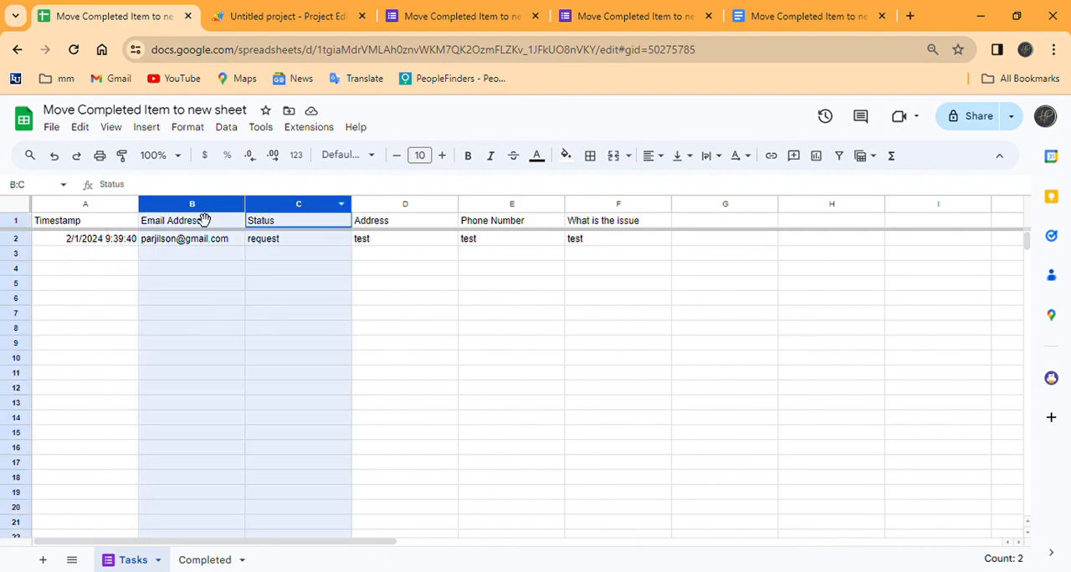
left_click(387, 362)
left_click(301, 207)
left_click_drag(307, 211, 96, 220)
left_click(268, 325)
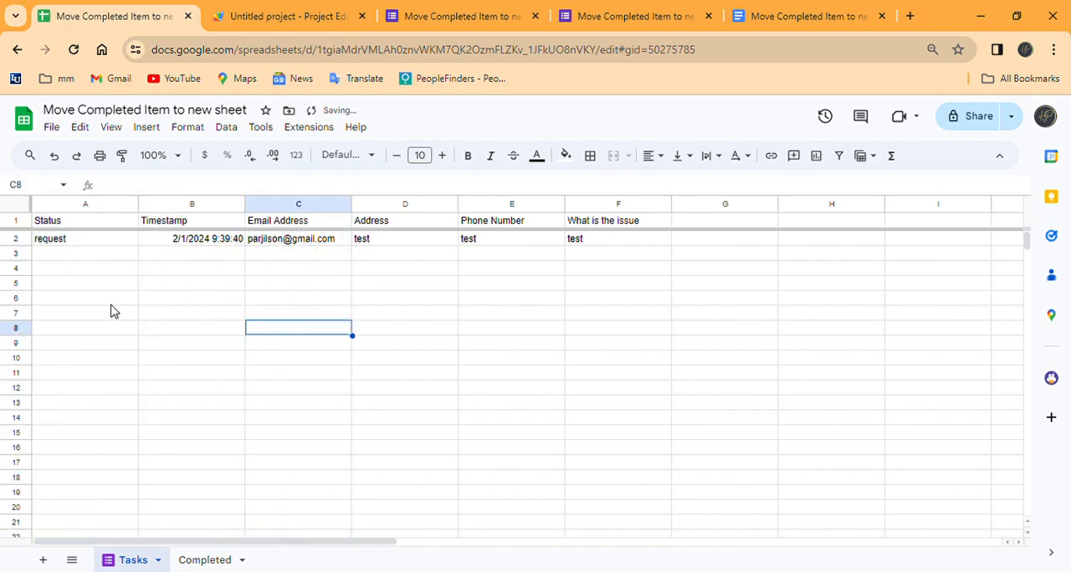
Step: Add a dropdown to cell A2 of the Tasks sheet with the items request, In Progress and completed
left_click(101, 241)
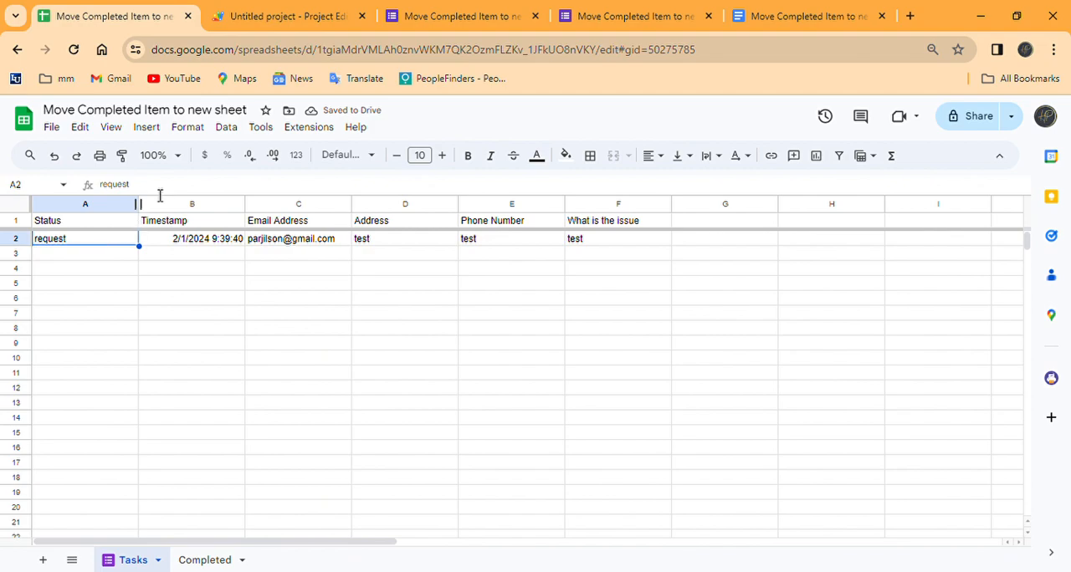
right_click(95, 244)
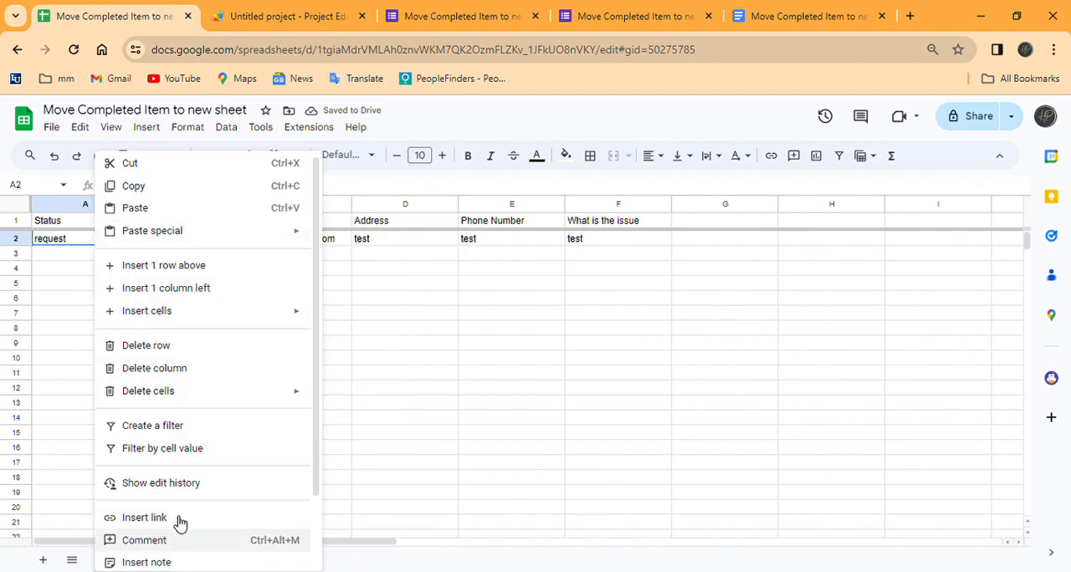
scroll(205, 460, "down", 2)
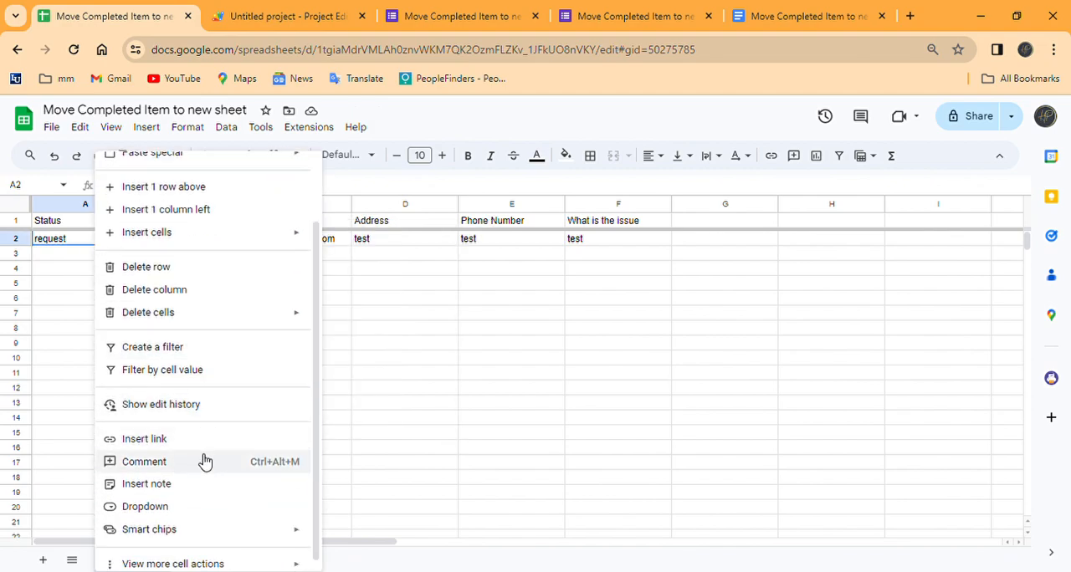
left_click(189, 506)
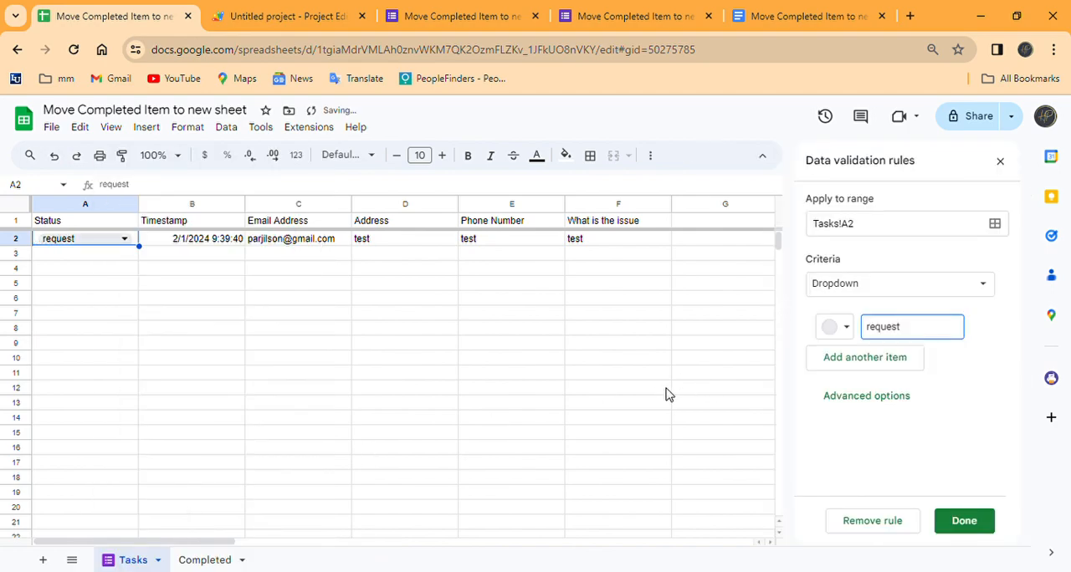
left_click(862, 361)
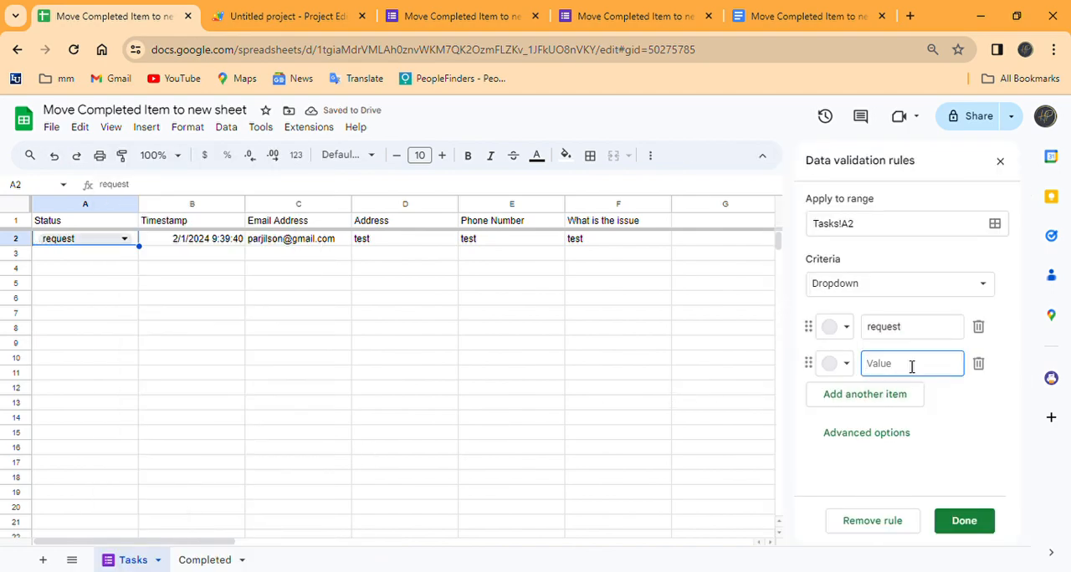
type("In Progress")
key("Return")
type("completed")
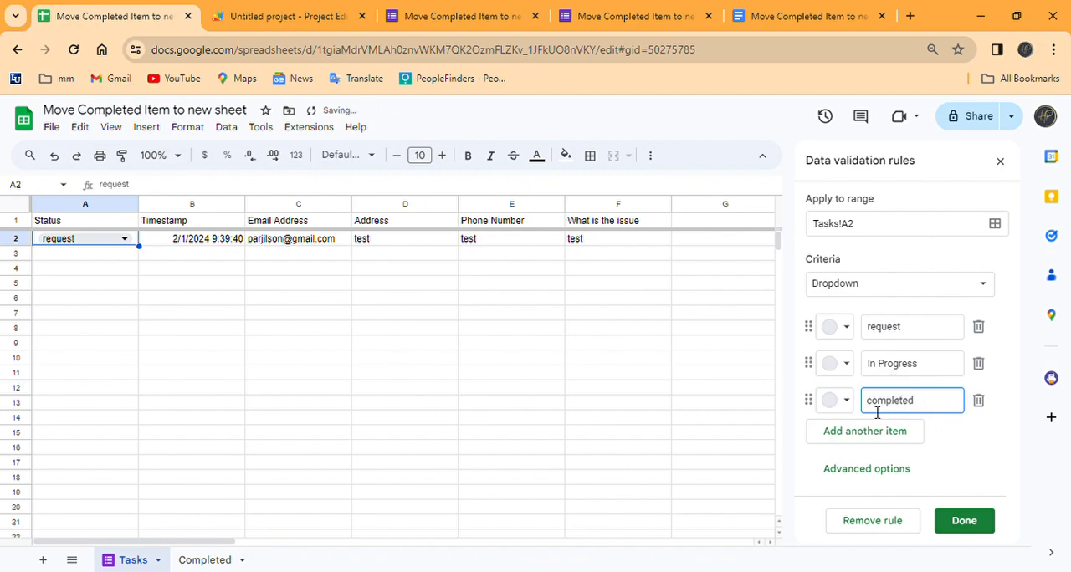
Step: Check the "completed" comparison in line 6 of the Apps Script code, return to the spreadsheet, and save the A2 dropdown rule
left_click(264, 25)
left_click_drag(839, 266, 741, 261)
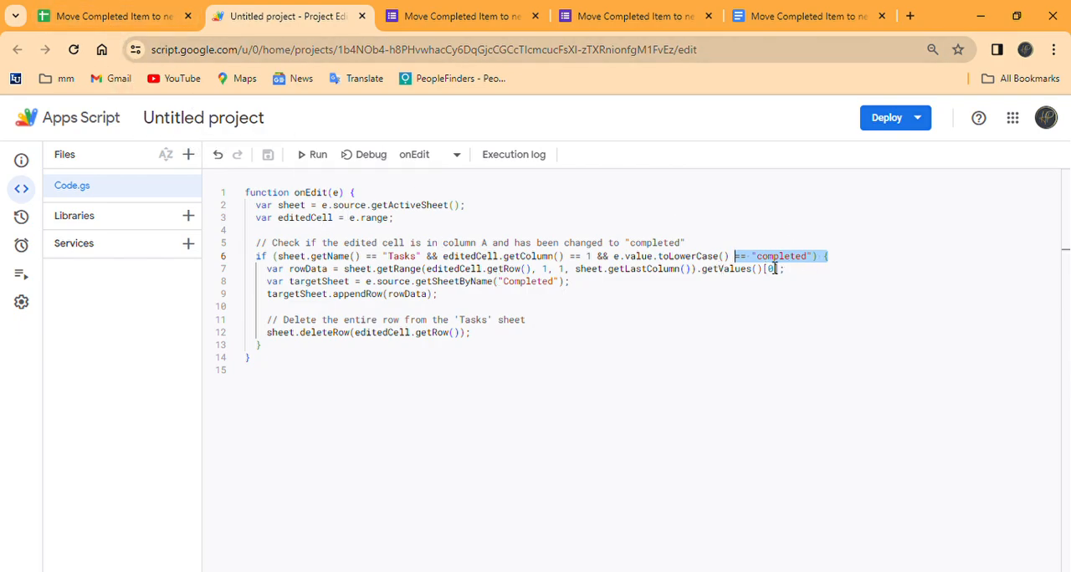
left_click(143, 19)
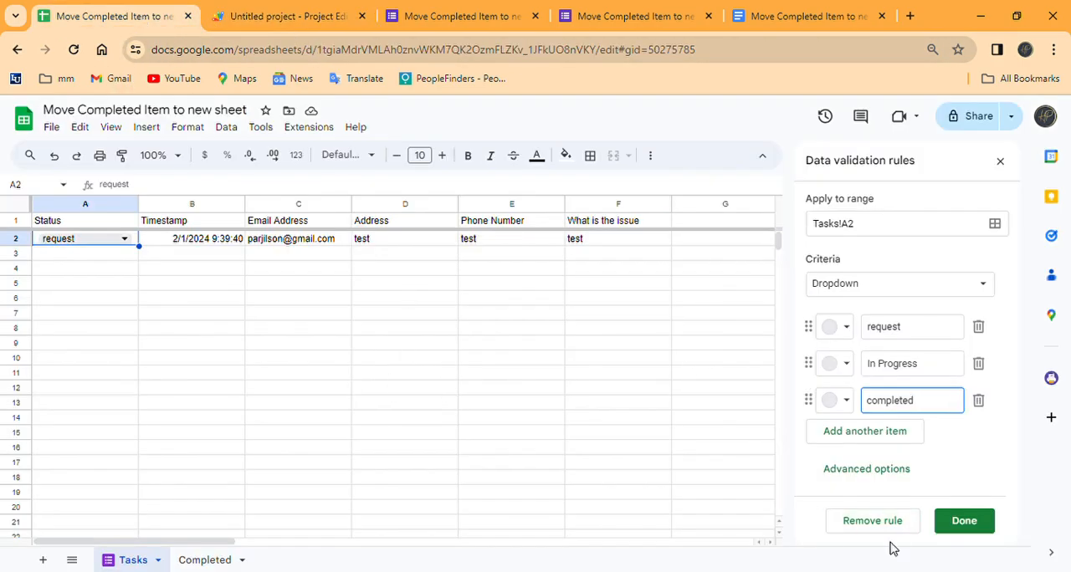
left_click(962, 521)
left_click(390, 403)
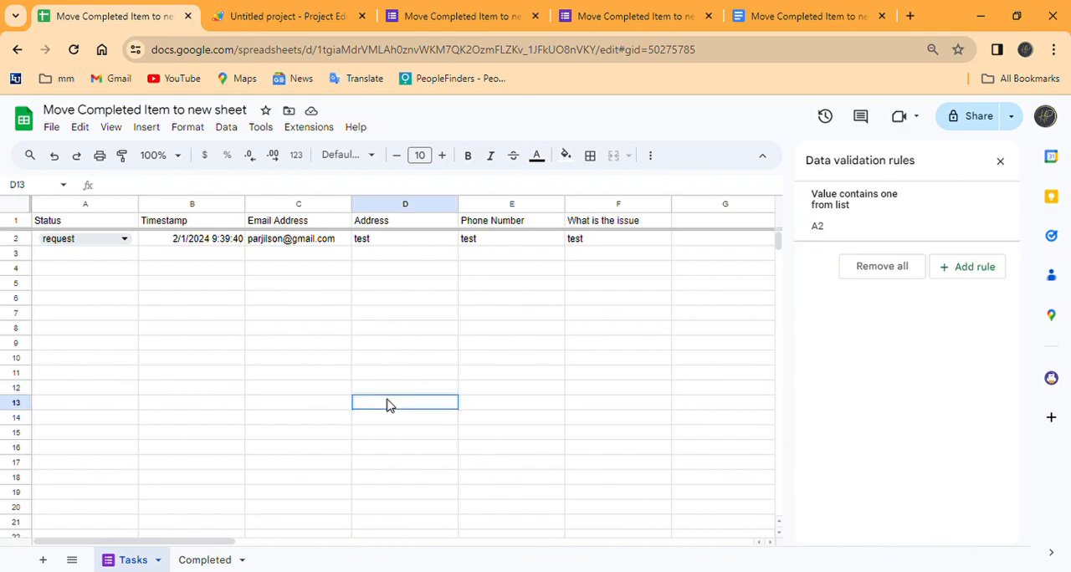
Step: Set the status in cell A2 of the Tasks sheet to completed to test the script
left_click(124, 241)
left_click(289, 20)
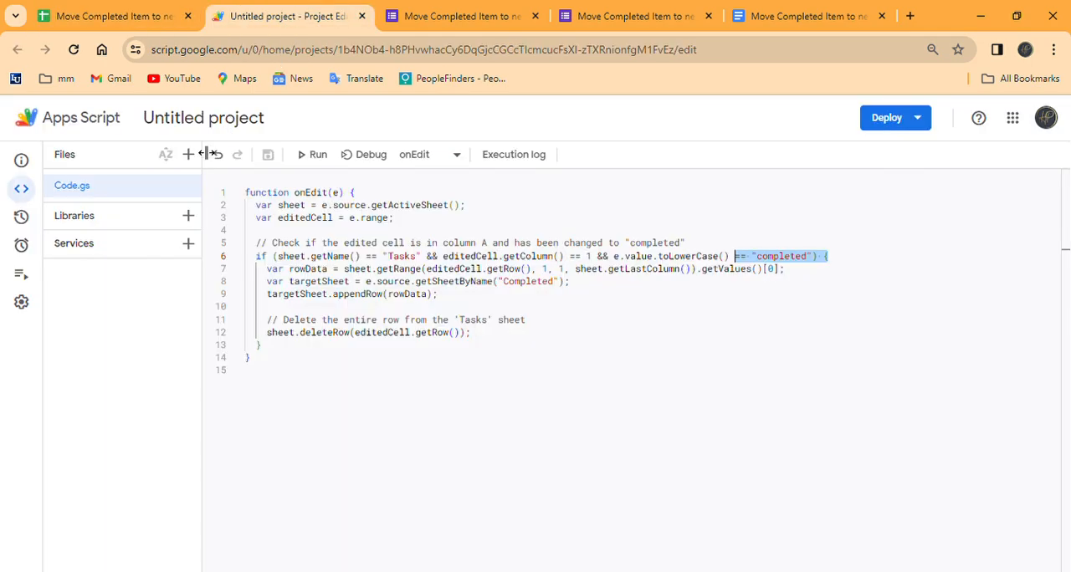
left_click(151, 16)
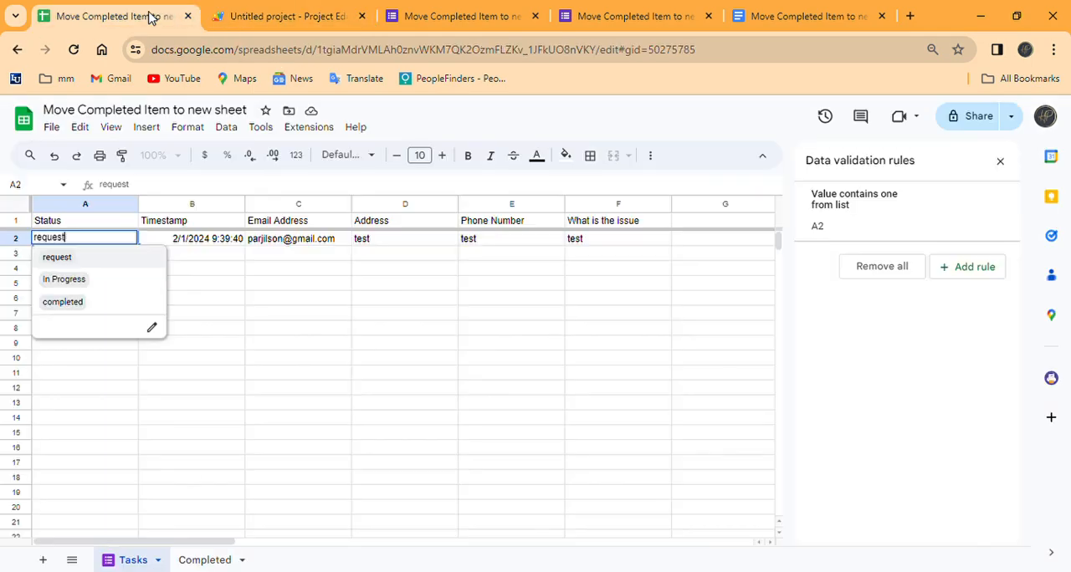
left_click(96, 305)
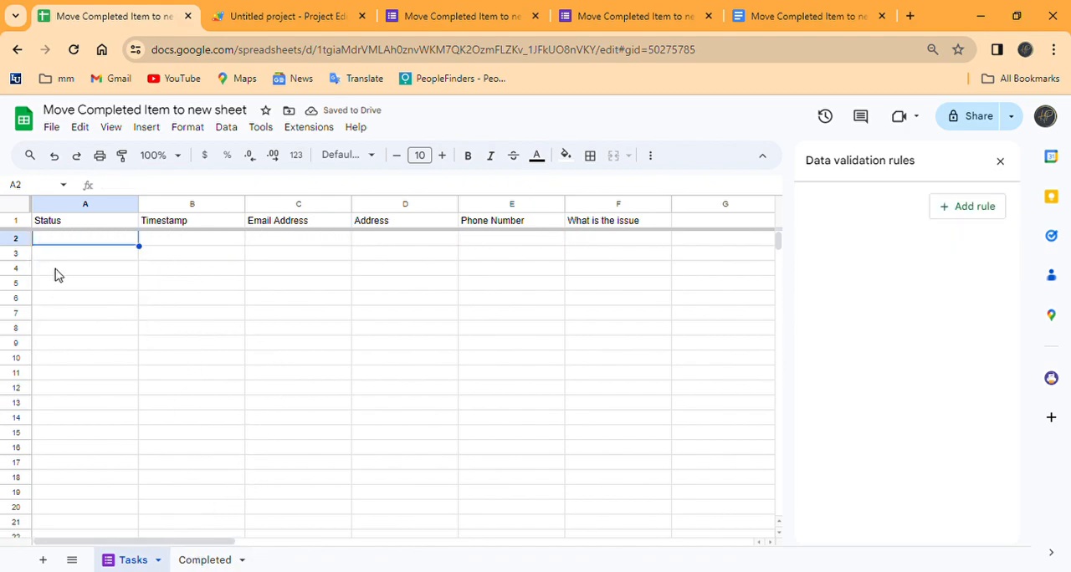
Step: Check the moved row on the Completed sheet, close the data validation rules, and return to the Tasks sheet
left_click(205, 559)
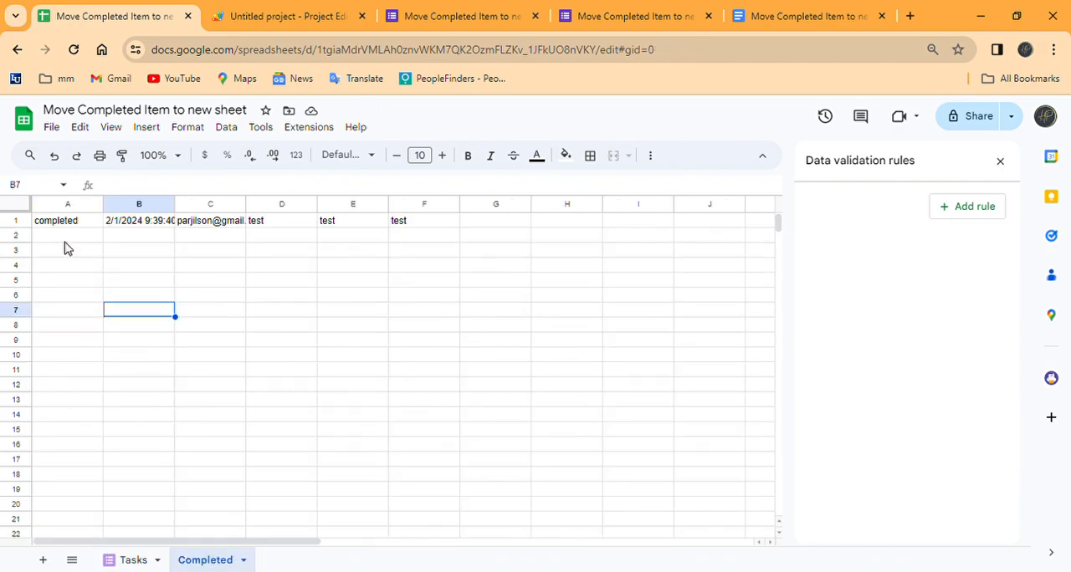
left_click(1000, 161)
left_click(138, 559)
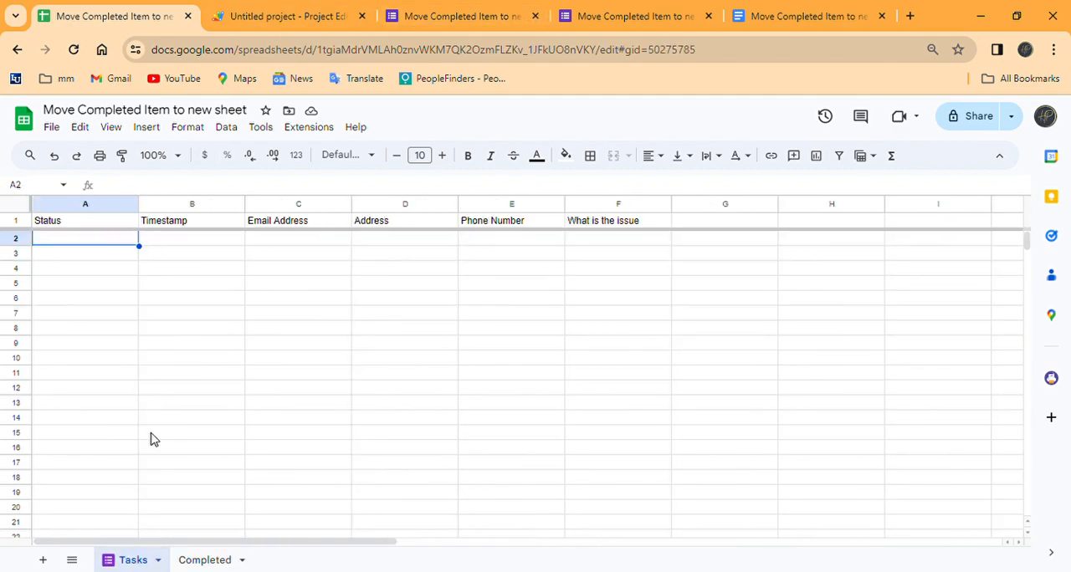
Step: Switch to the Google Forms response page, fill in the respondent's email, and choose request as the status
left_click(599, 19)
left_click(454, 12)
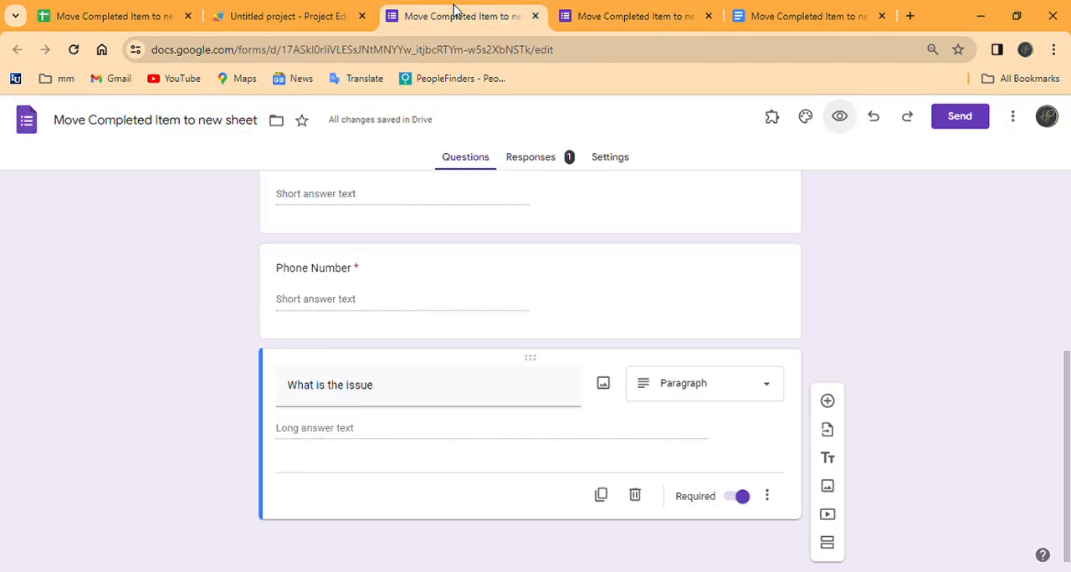
left_click(659, 19)
left_click(427, 219)
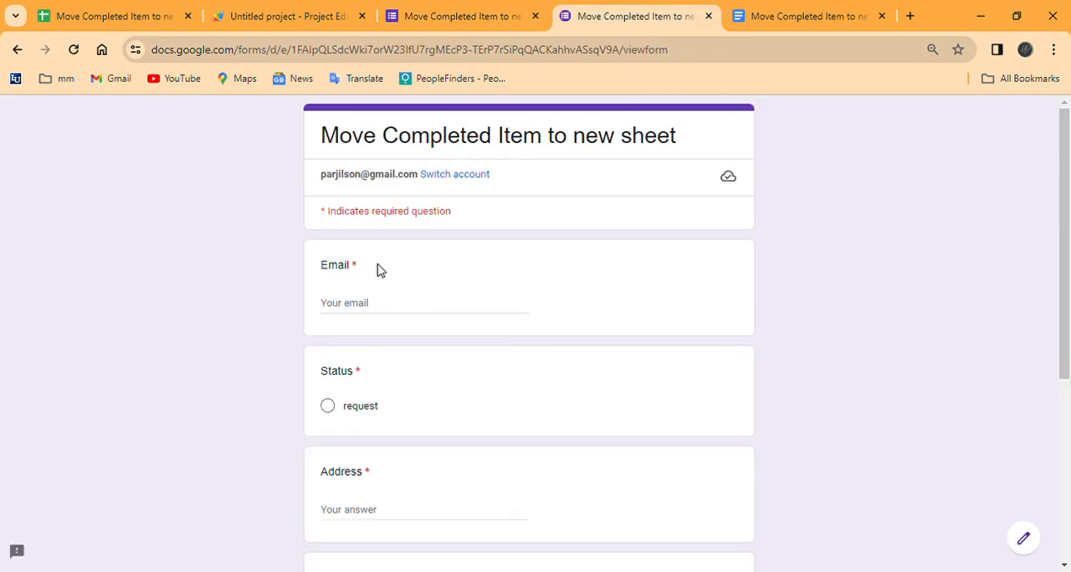
left_click(365, 307)
left_click(461, 337)
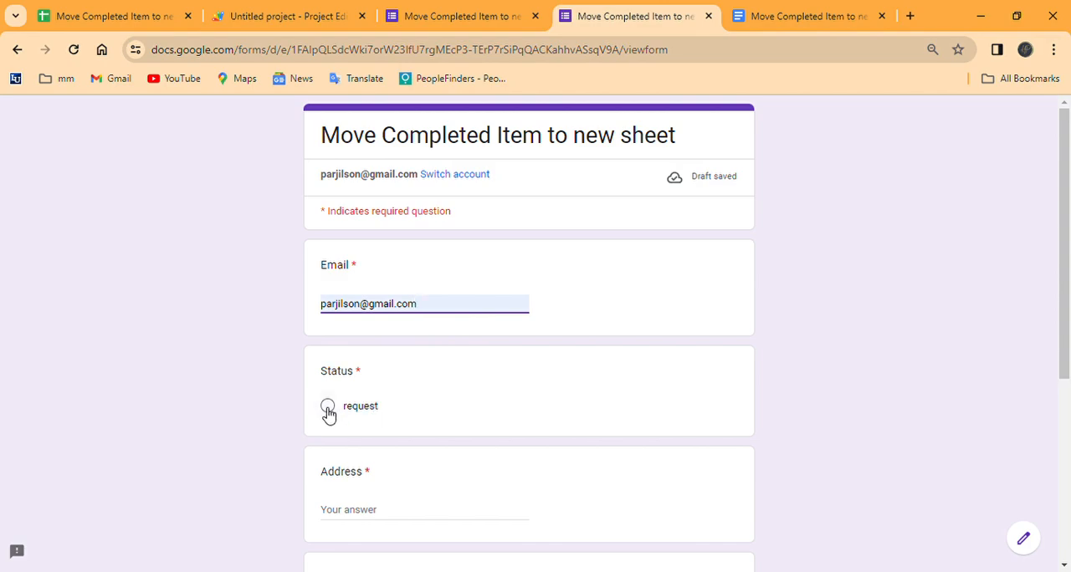
left_click(327, 407)
Step: Enter "test2" for Address, Phone Number and What is the issue, and submit the form response
scroll(469, 401, "down", 2)
left_click(394, 357)
type("test2")
scroll(388, 418, "down", 2)
left_click(393, 312)
type("tes")
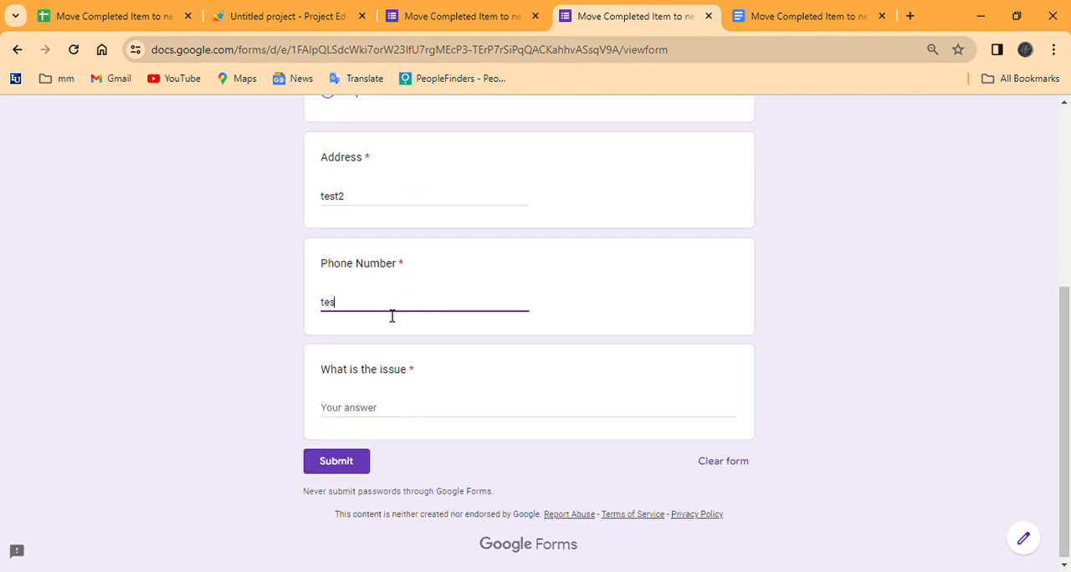
left_click(379, 422)
type("test2")
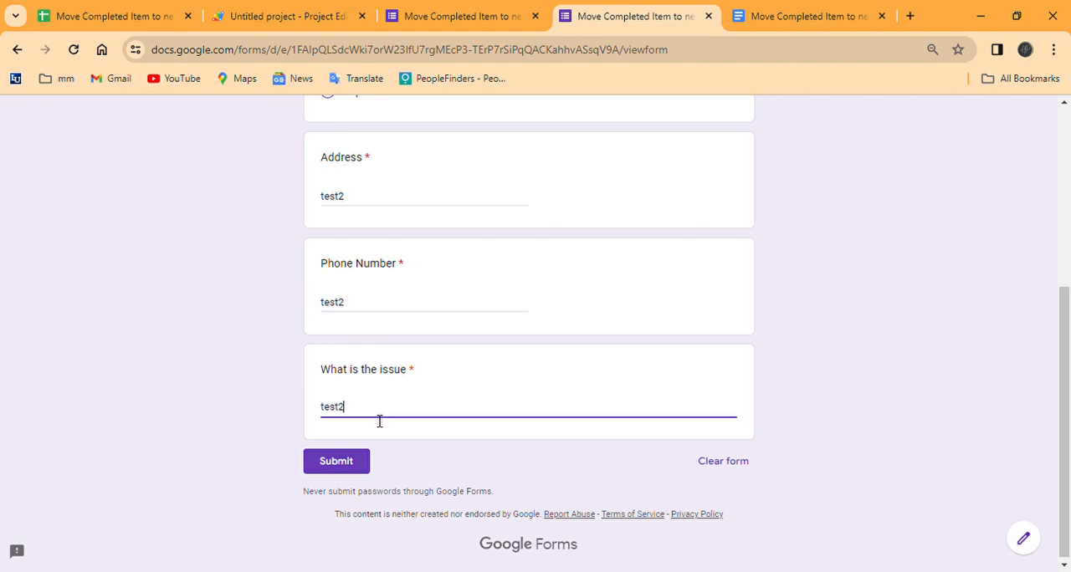
left_click(353, 462)
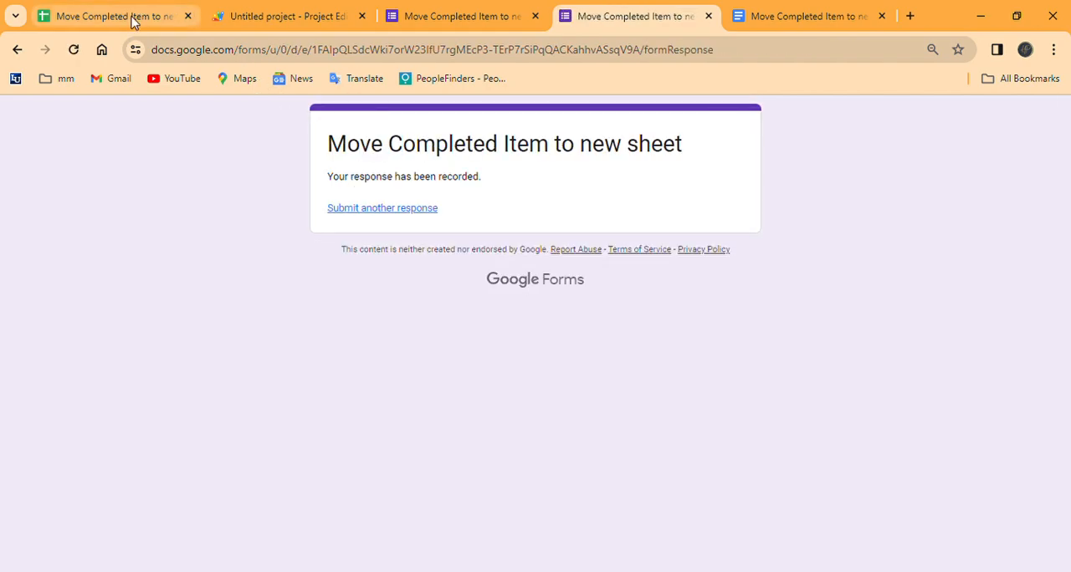
Step: Return to the Tasks sheet in the spreadsheet and fill the new response in row 2 down through row 16
left_click(113, 16)
left_click(186, 320)
left_click(103, 241)
left_click_drag(204, 249, 661, 462)
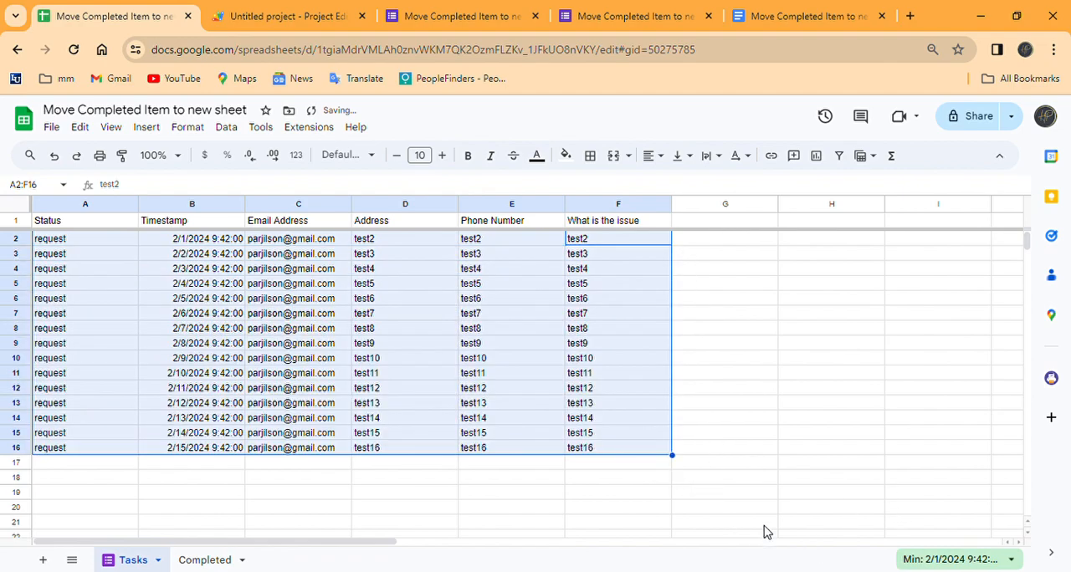
left_click(813, 449)
Step: Add a dropdown to cell A2 with the items request and completed, and save the rule
left_click(87, 242)
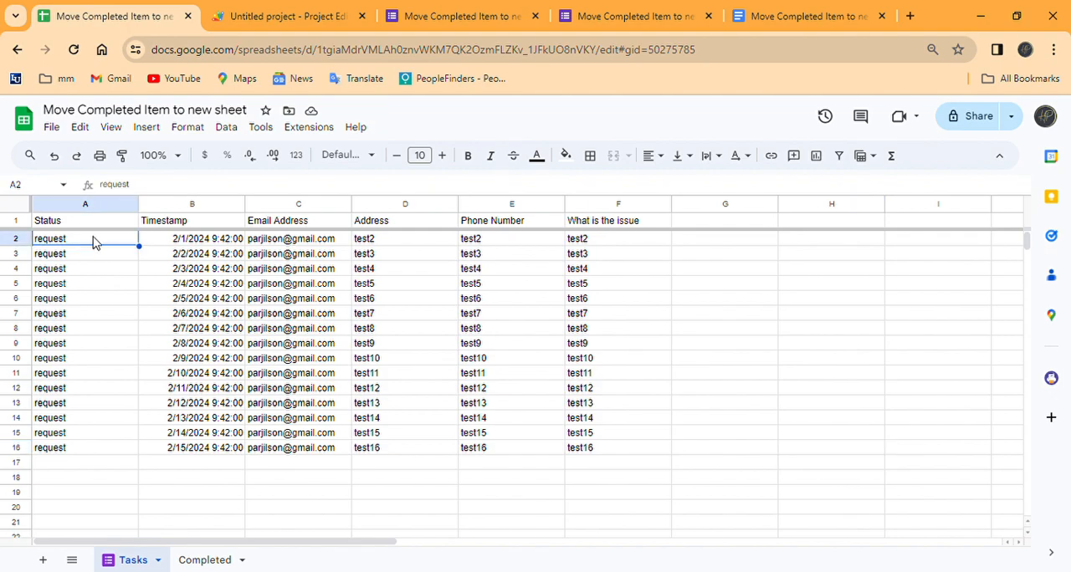
right_click(93, 241)
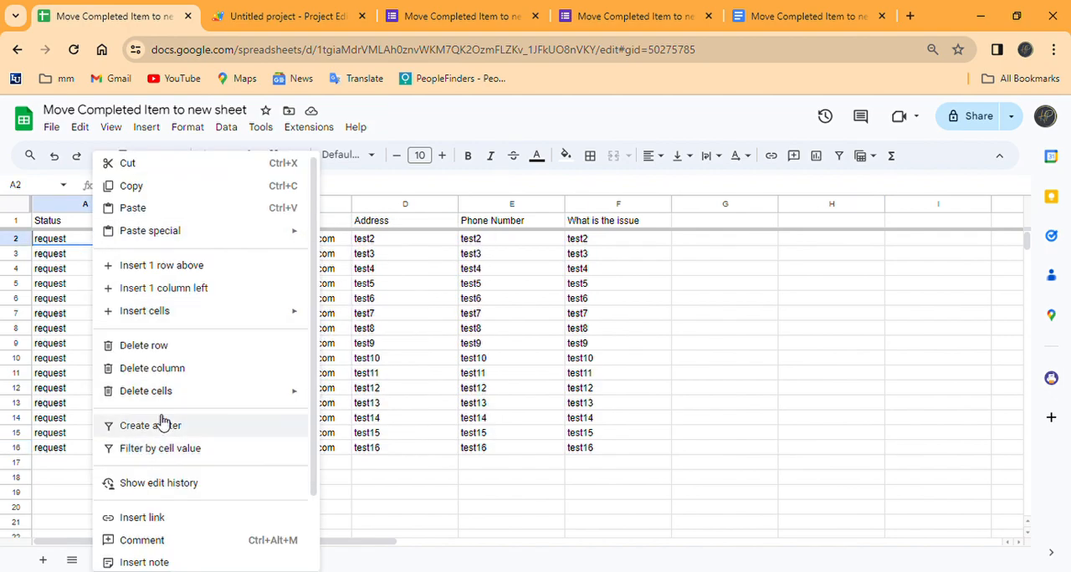
scroll(126, 426, "down", 2)
left_click(194, 501)
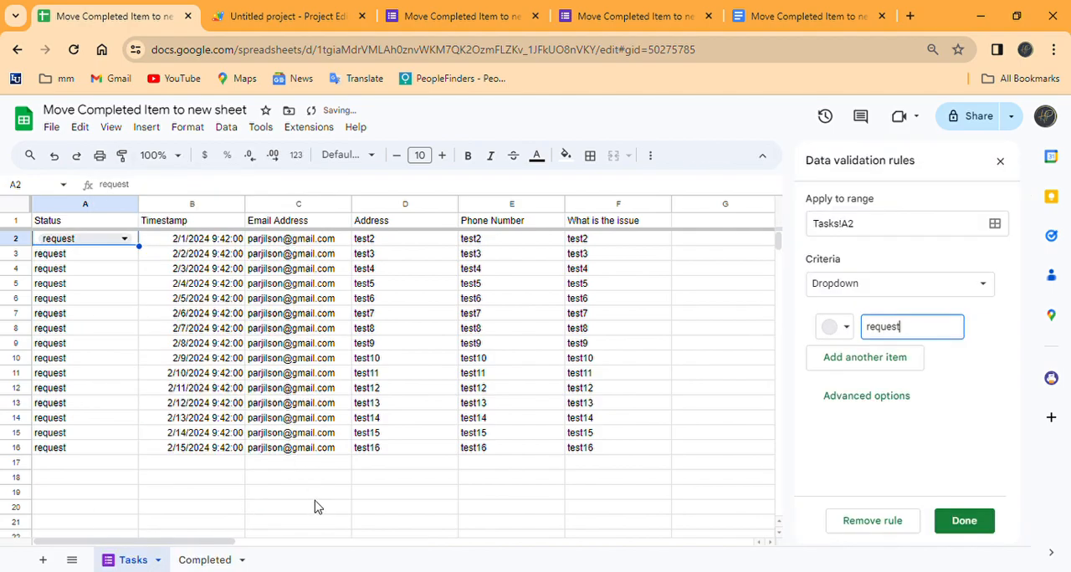
left_click(840, 374)
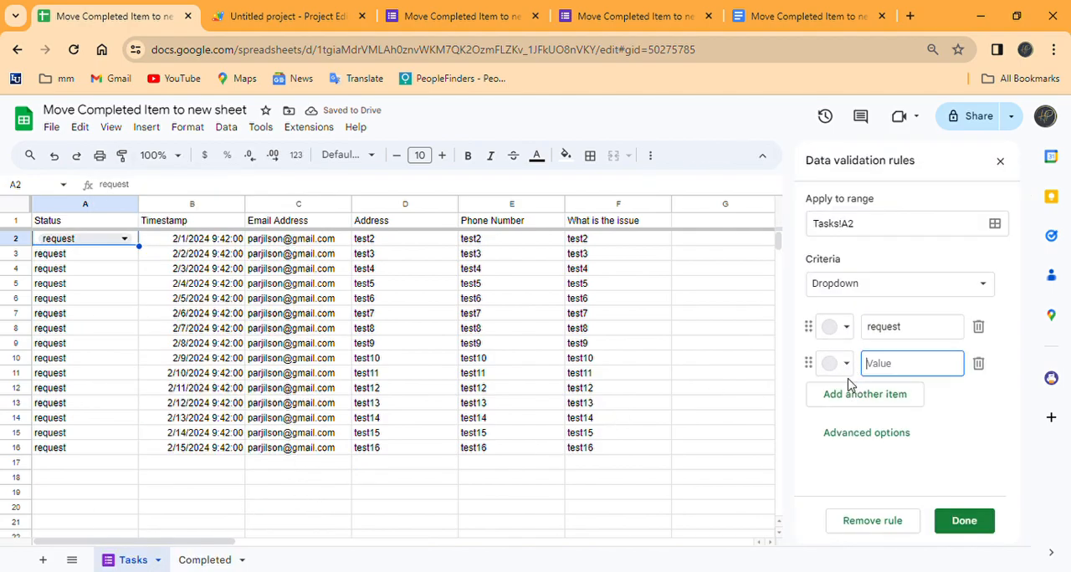
type("completed")
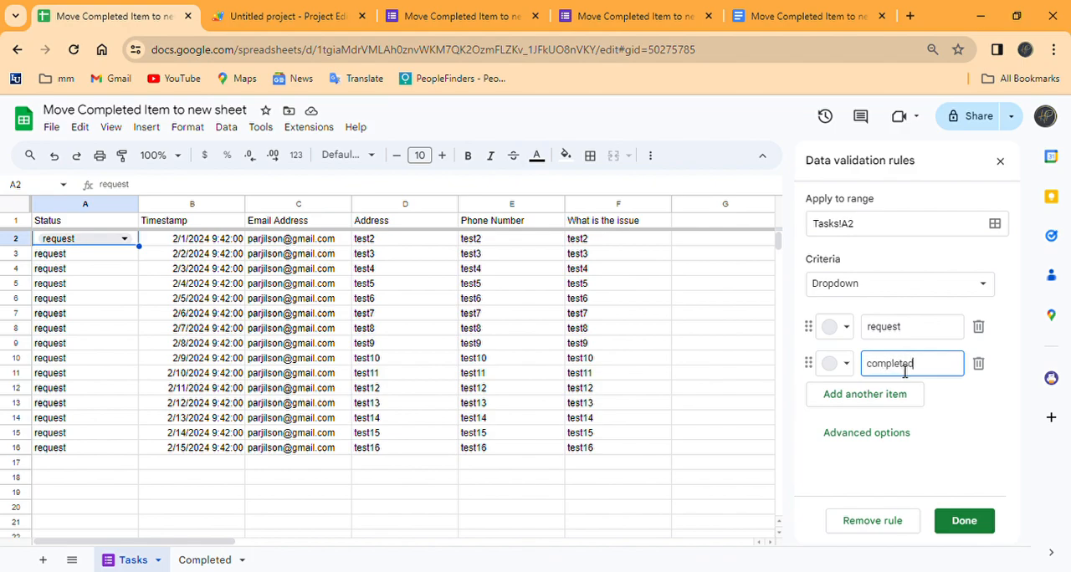
key("Return")
left_click(963, 525)
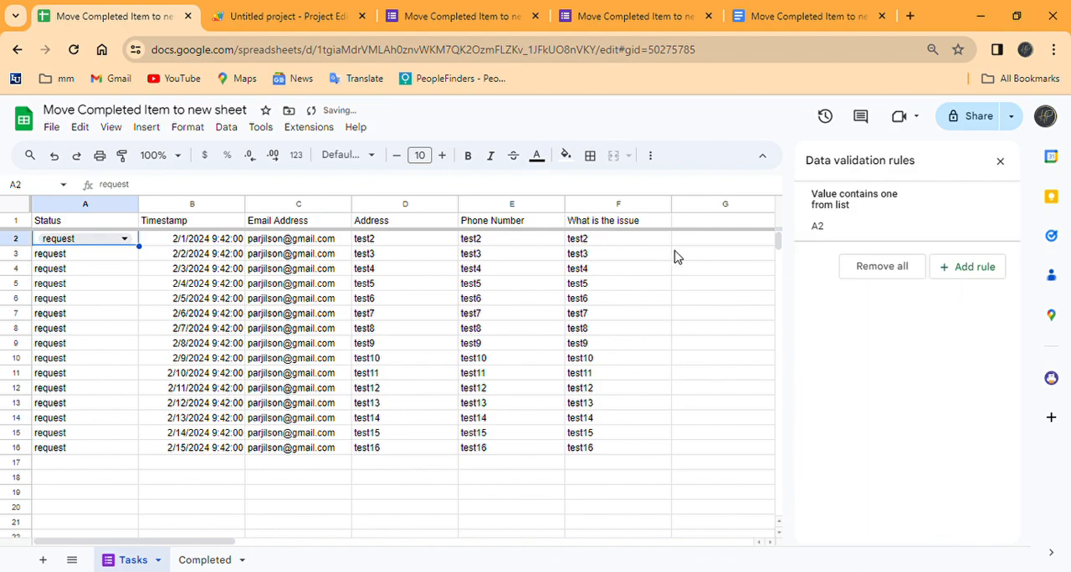
Step: Check the A2 dropdown's options and fill the dropdown down the Status column to A16
left_click(124, 239)
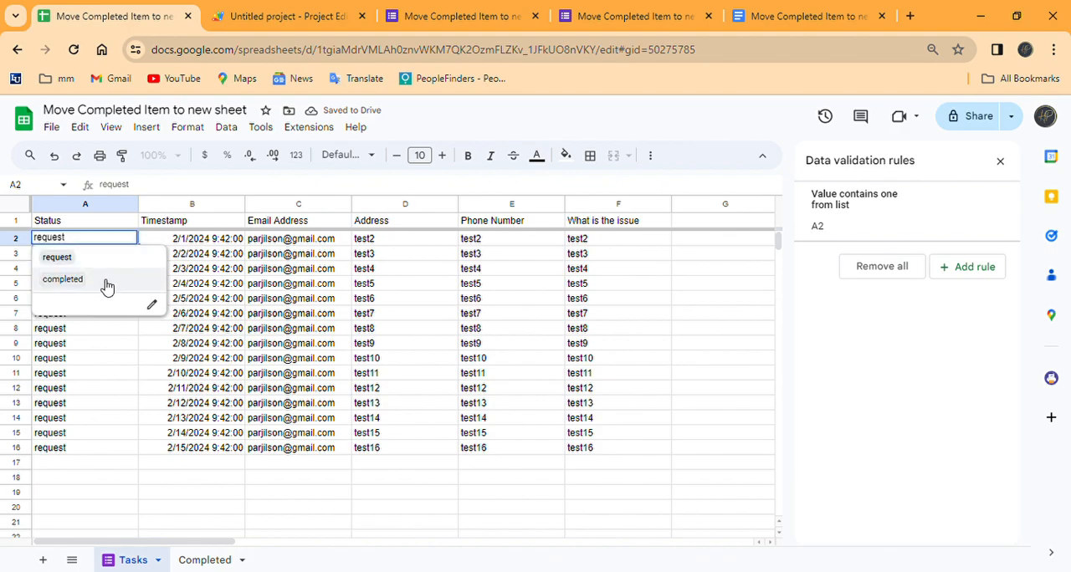
left_click(93, 338)
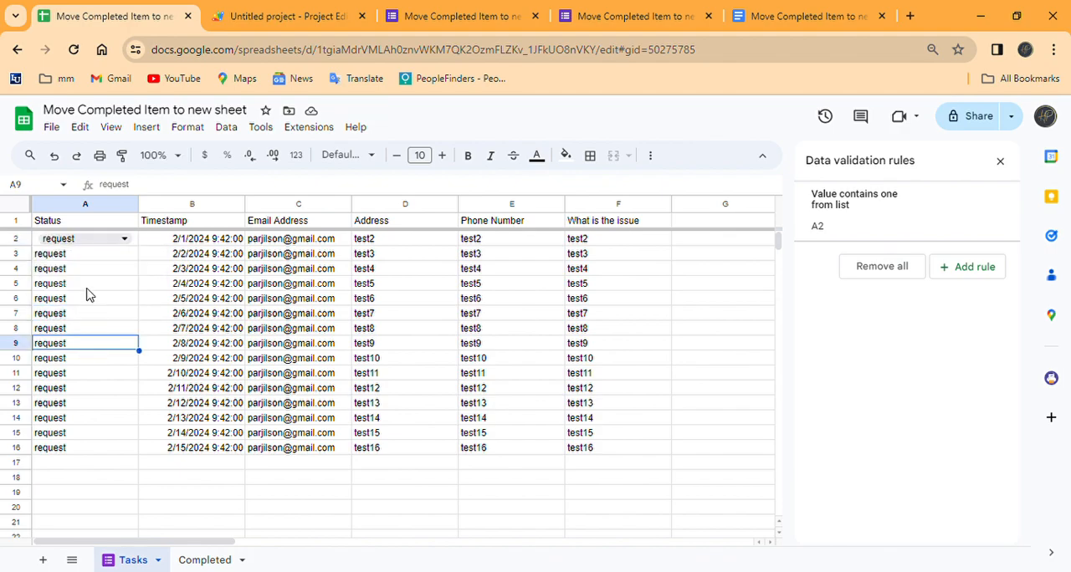
left_click(136, 245)
left_click_drag(140, 247, 134, 451)
left_click(164, 507)
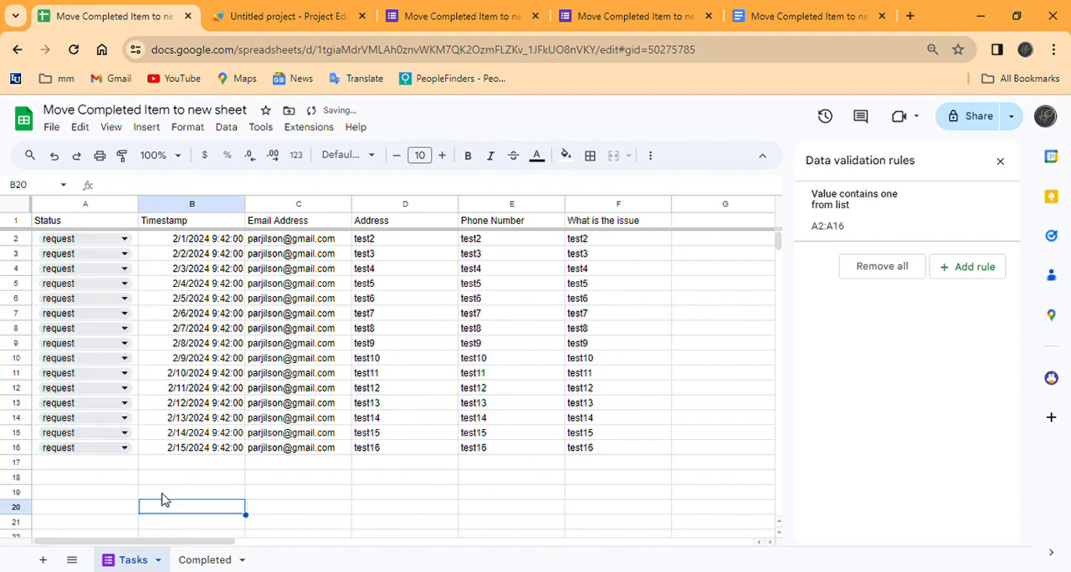
Step: Set the status of the test2, test4 and test6 tasks to completed, and open the Completed sheet to check the moved rows
left_click(126, 240)
left_click(103, 284)
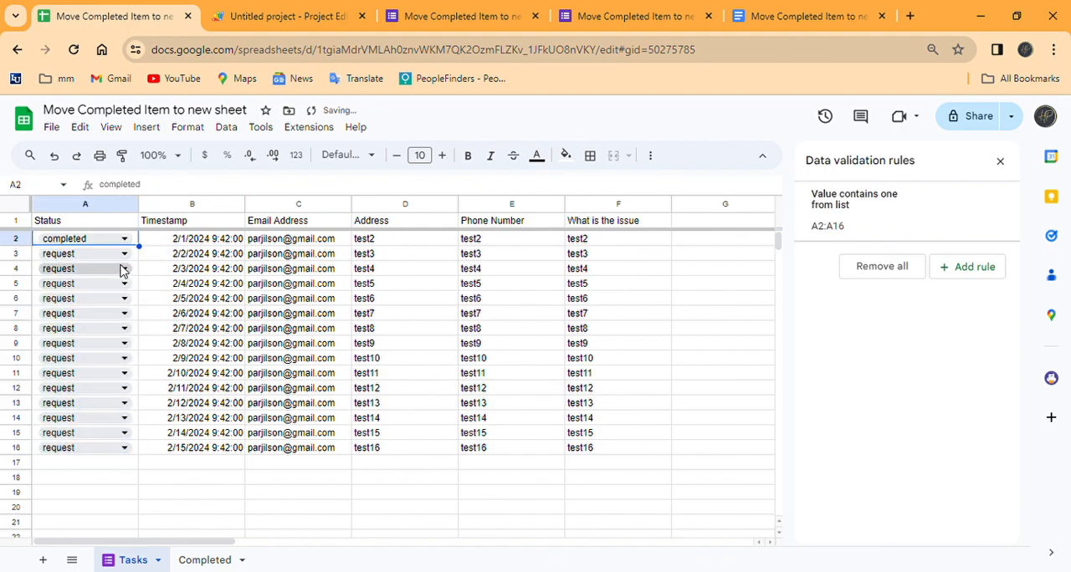
left_click(124, 255)
left_click(104, 297)
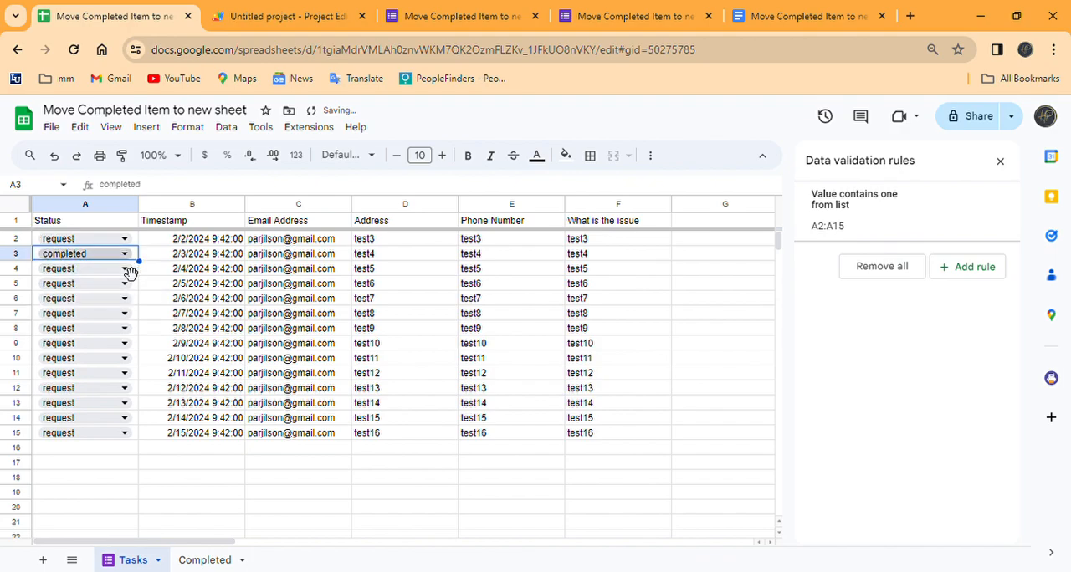
left_click(126, 269)
left_click(103, 306)
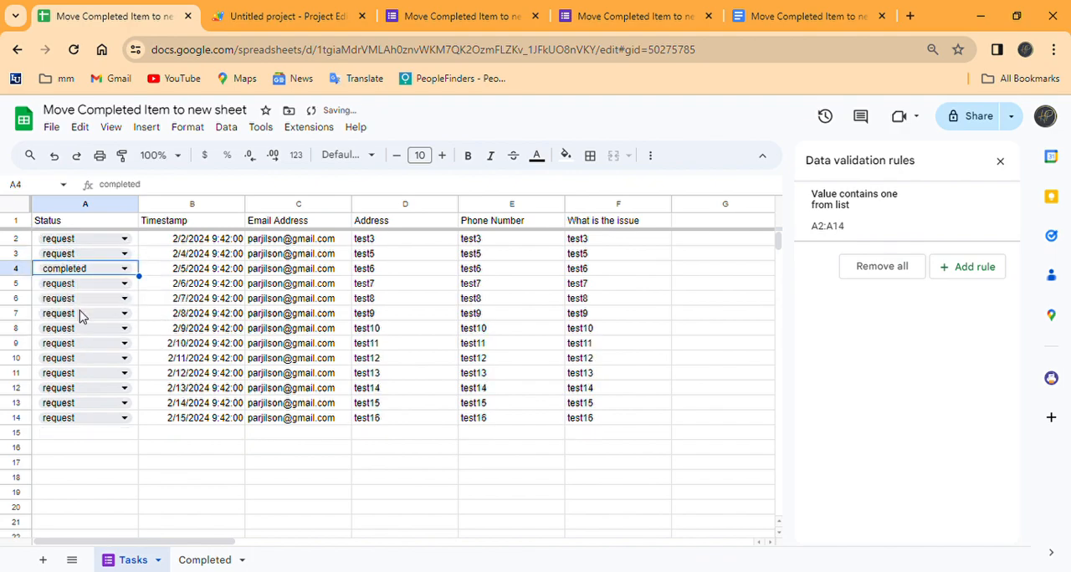
left_click(205, 559)
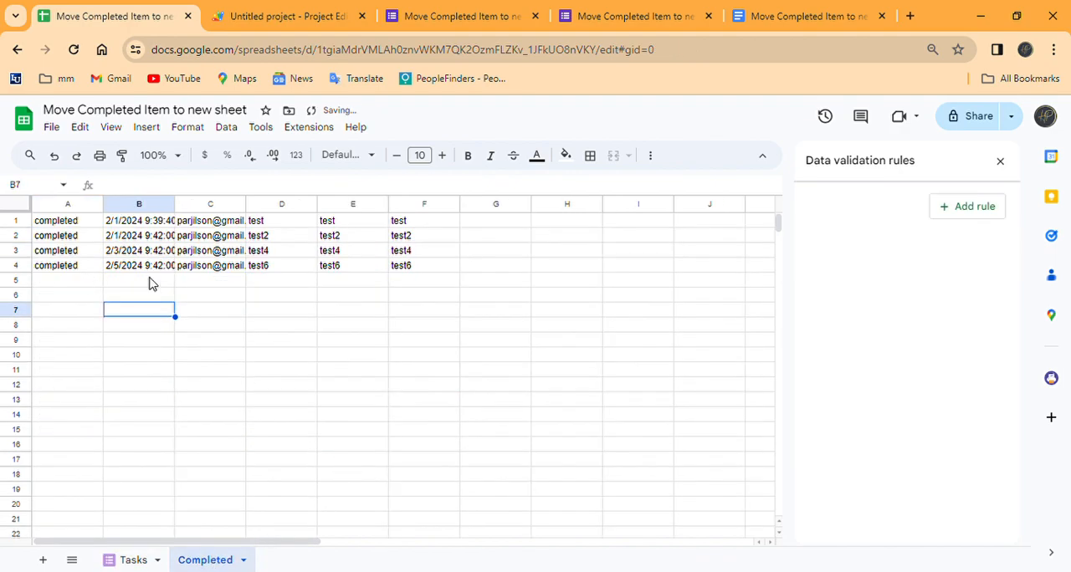